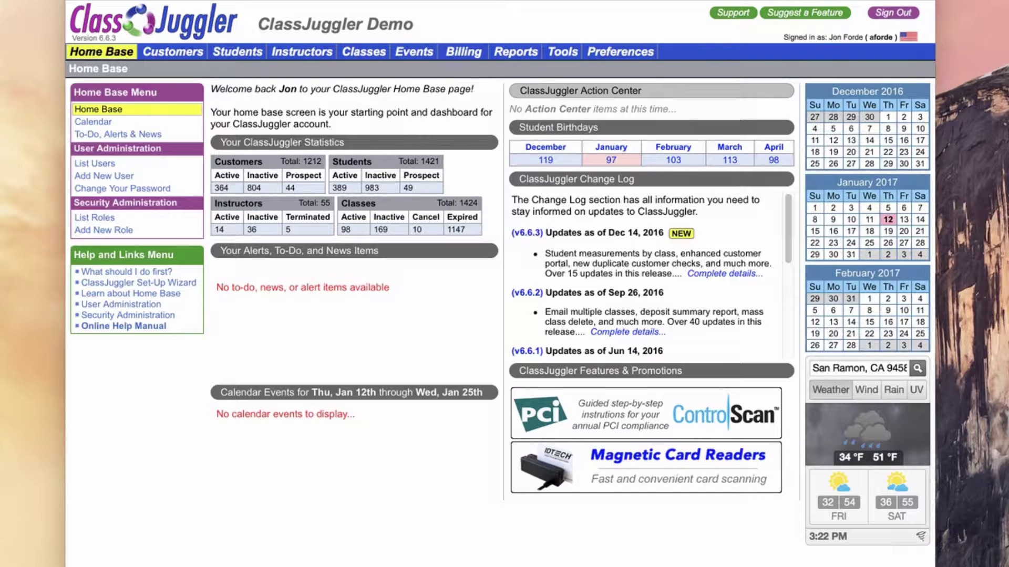
Step: View the payment entry form for the third customer in the Customer Payments billing list, and close it without saving
click(464, 55)
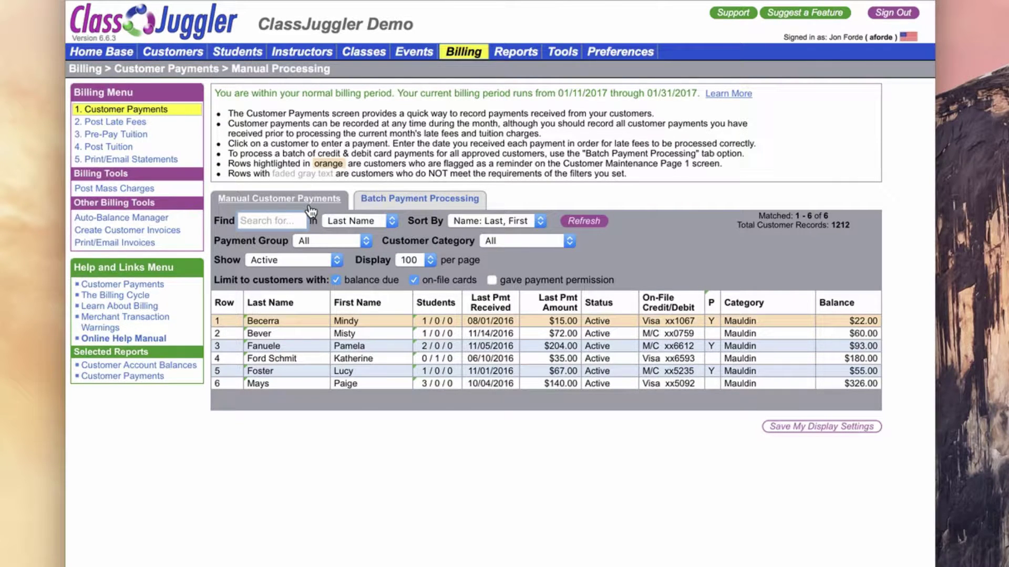
click(464, 351)
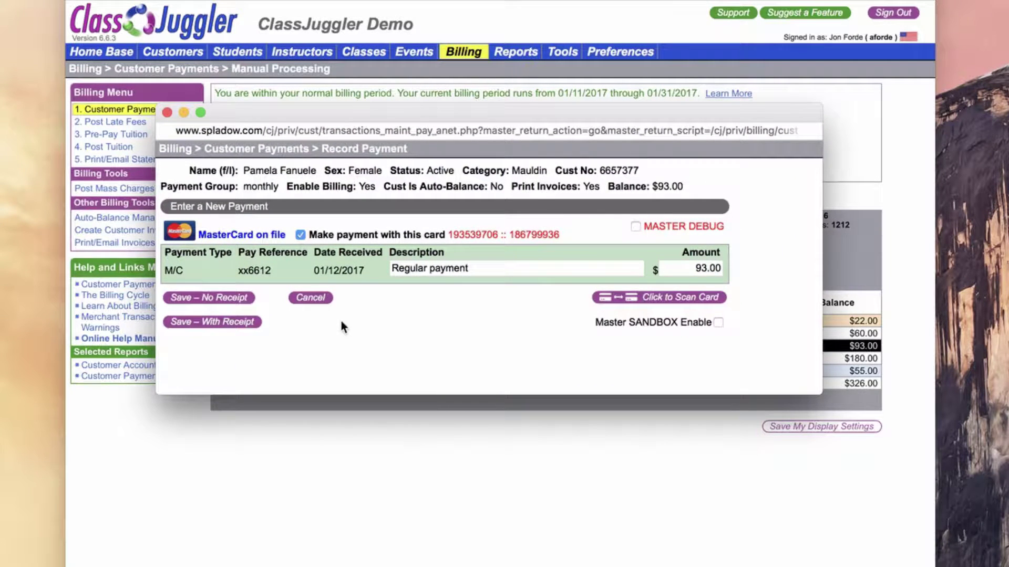
click(311, 298)
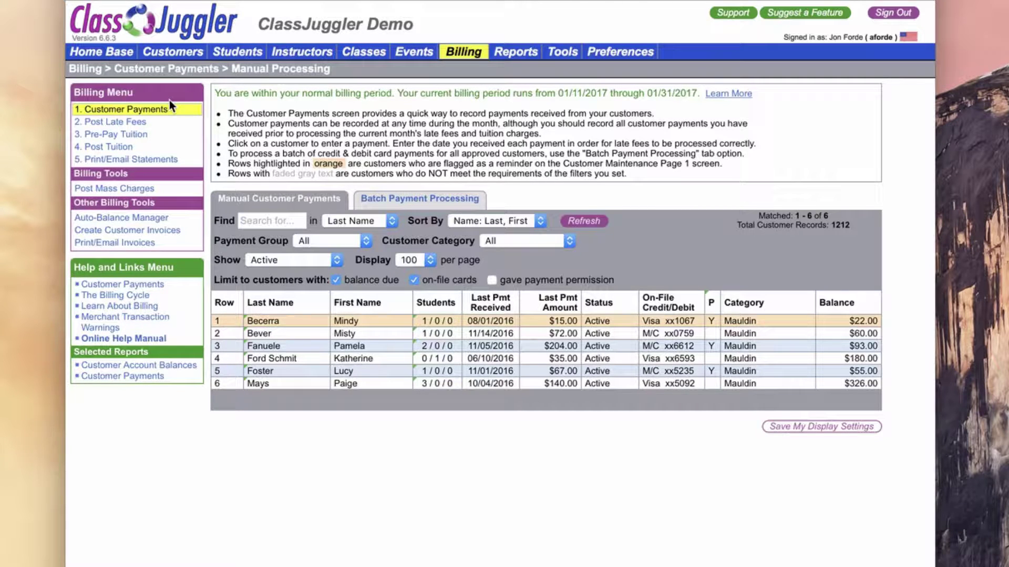
Step: Review the Post Late Fees screen, the payment terms preferences and the monthly payment group's late fee type options
click(142, 124)
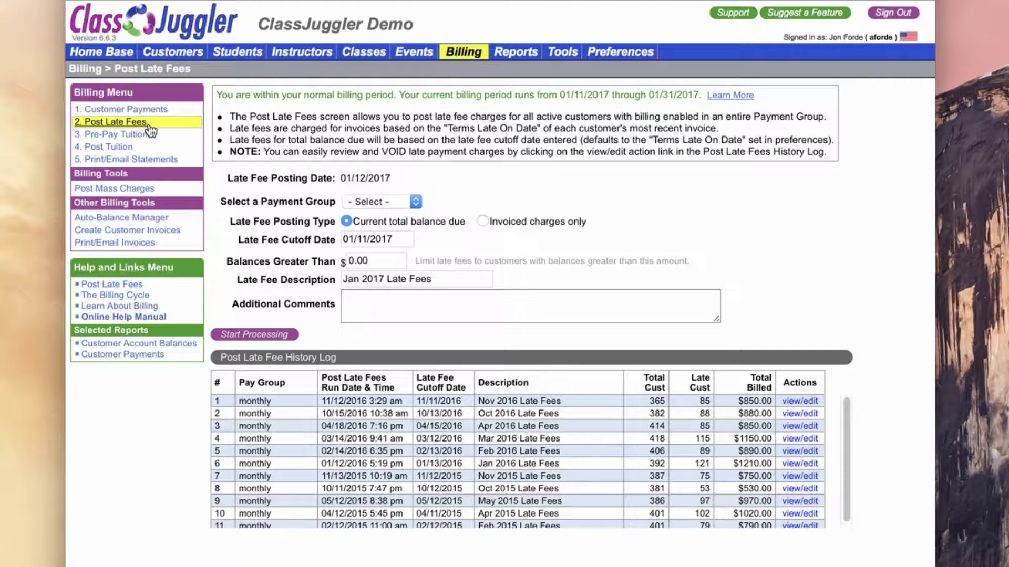
click(627, 57)
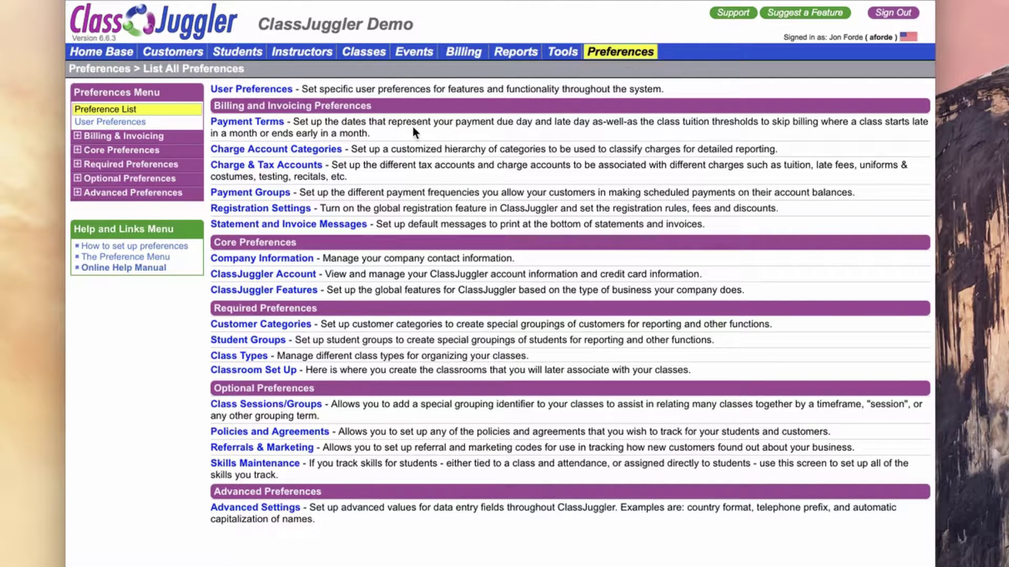
click(243, 126)
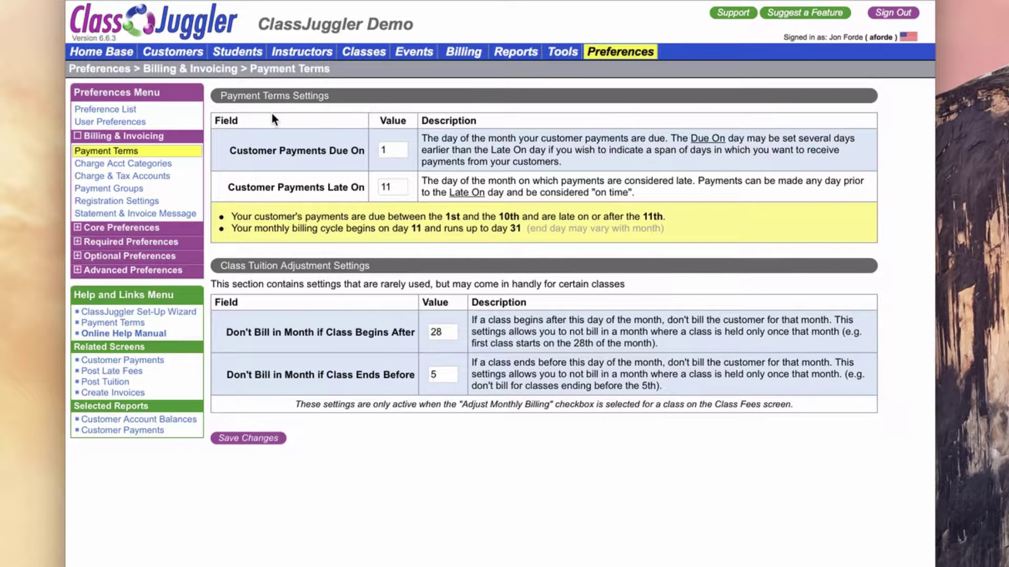
click(134, 194)
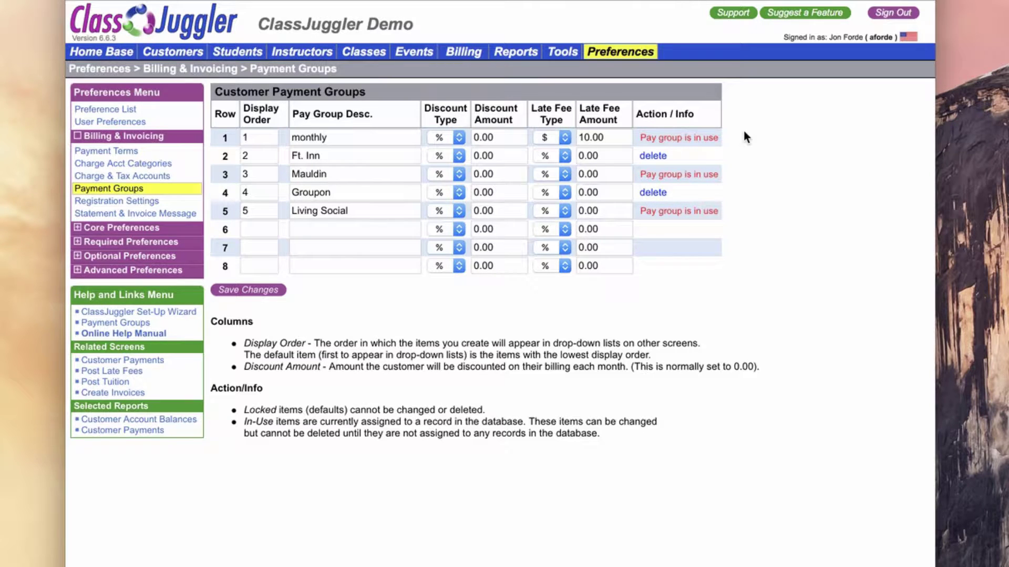
click(558, 138)
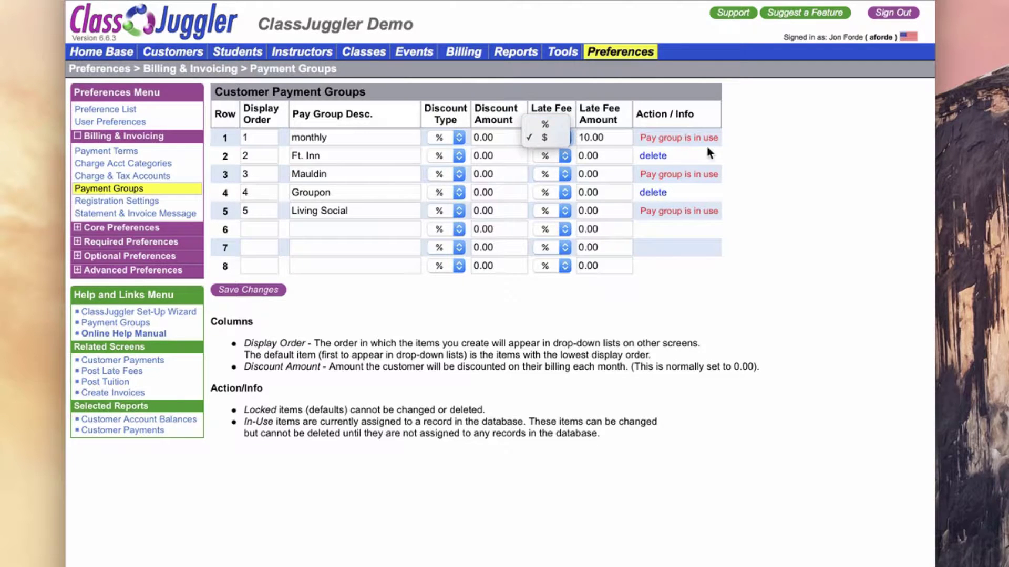
click(742, 148)
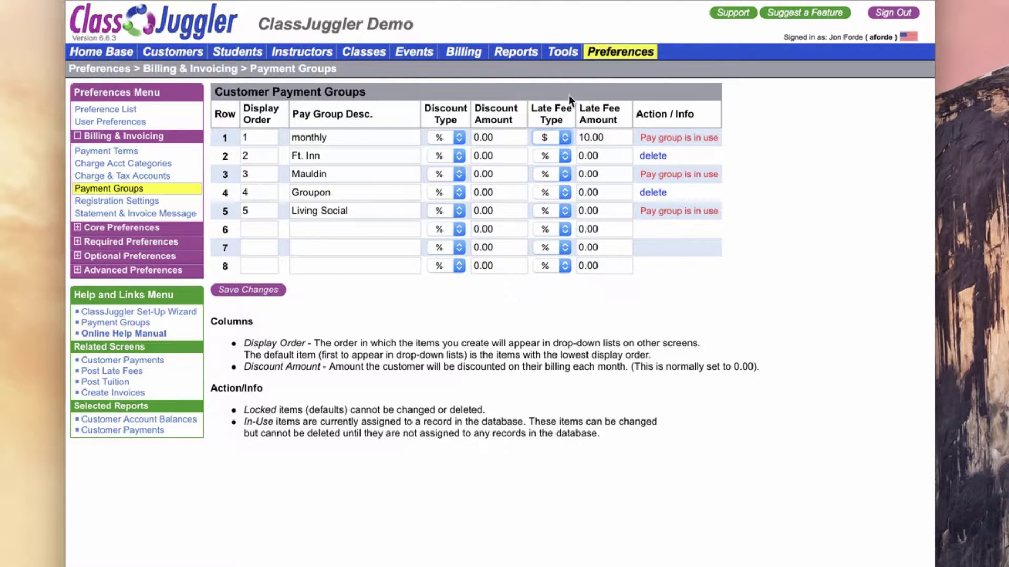
Step: Post late fees for the monthly payment group, limited to customers with balances greater than $20.00
click(462, 56)
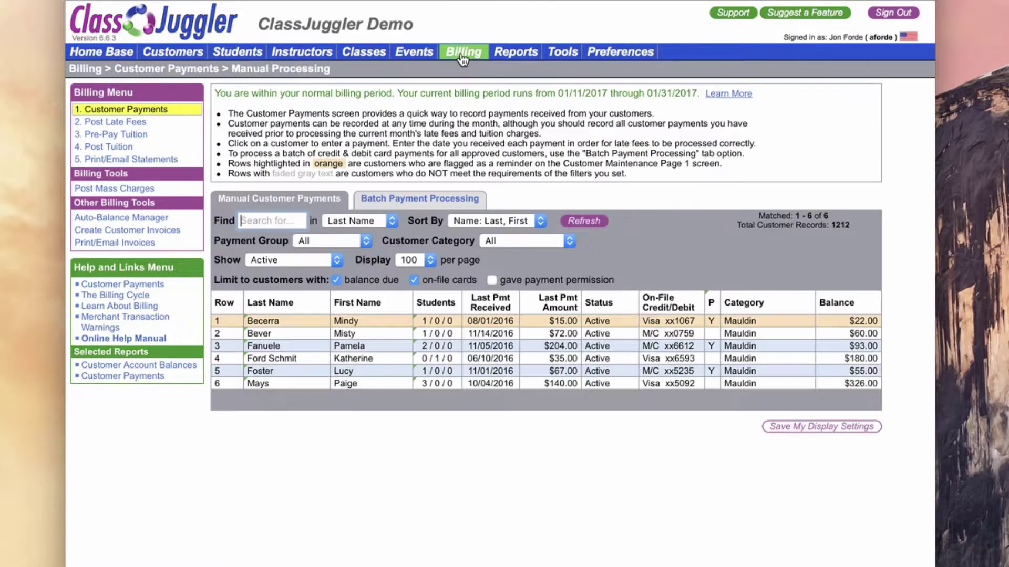
click(121, 124)
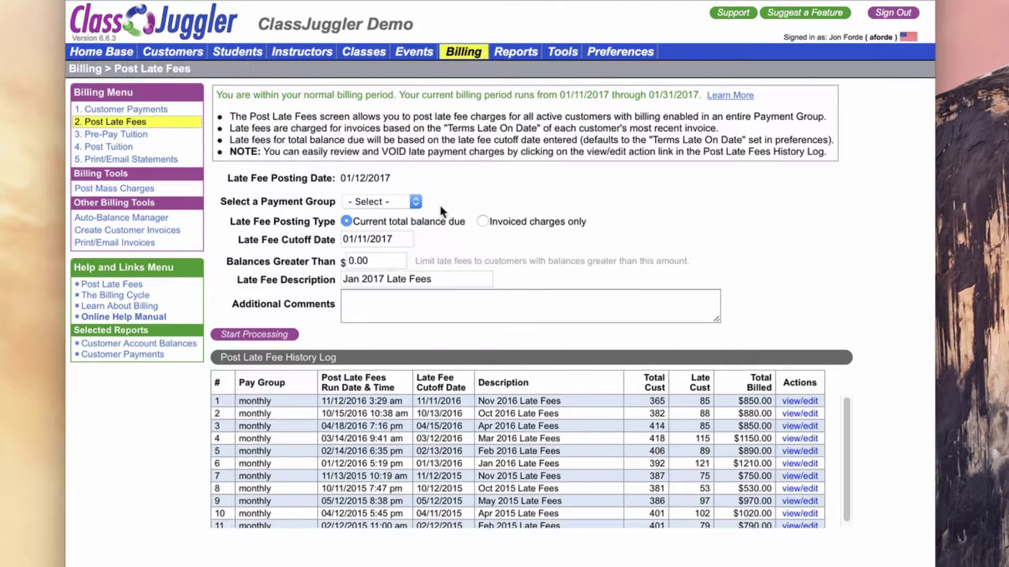
click(414, 202)
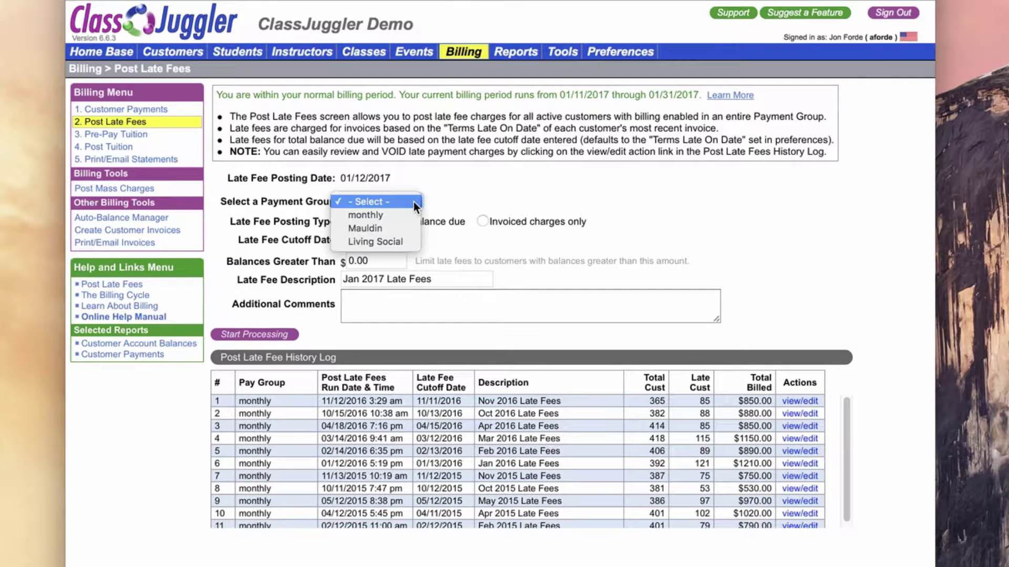
click(408, 212)
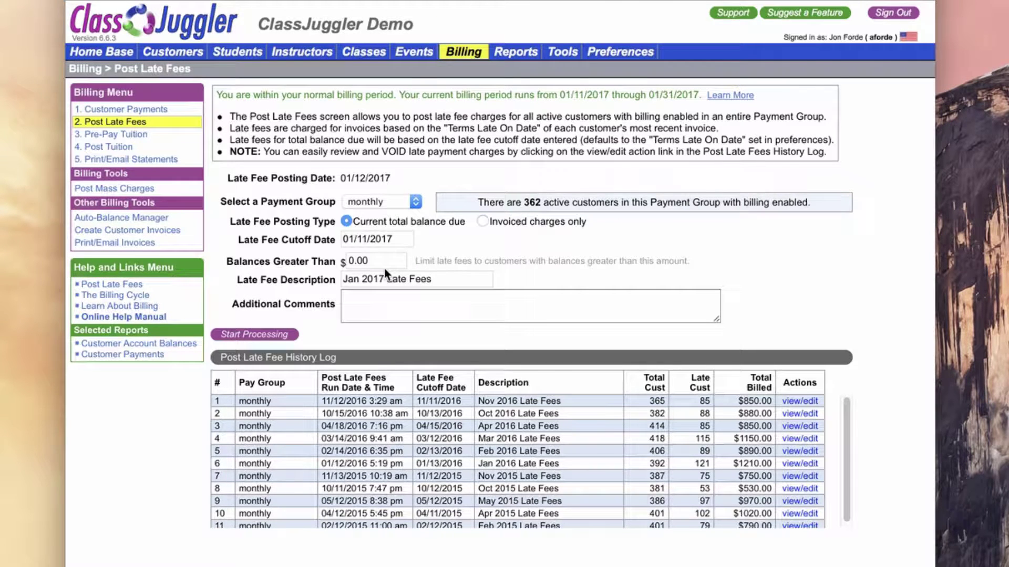
double_click(350, 261)
text(20)
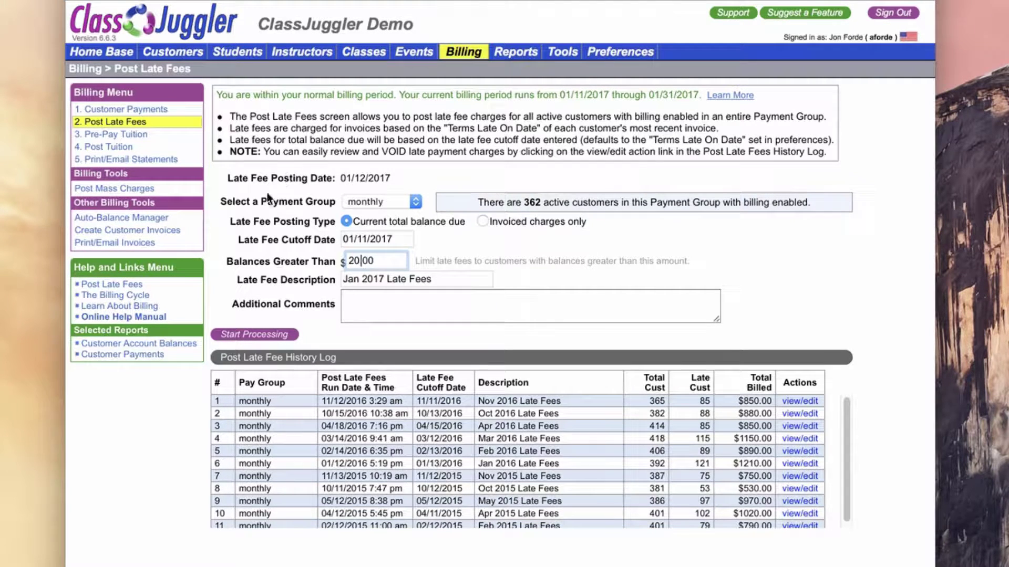
click(289, 334)
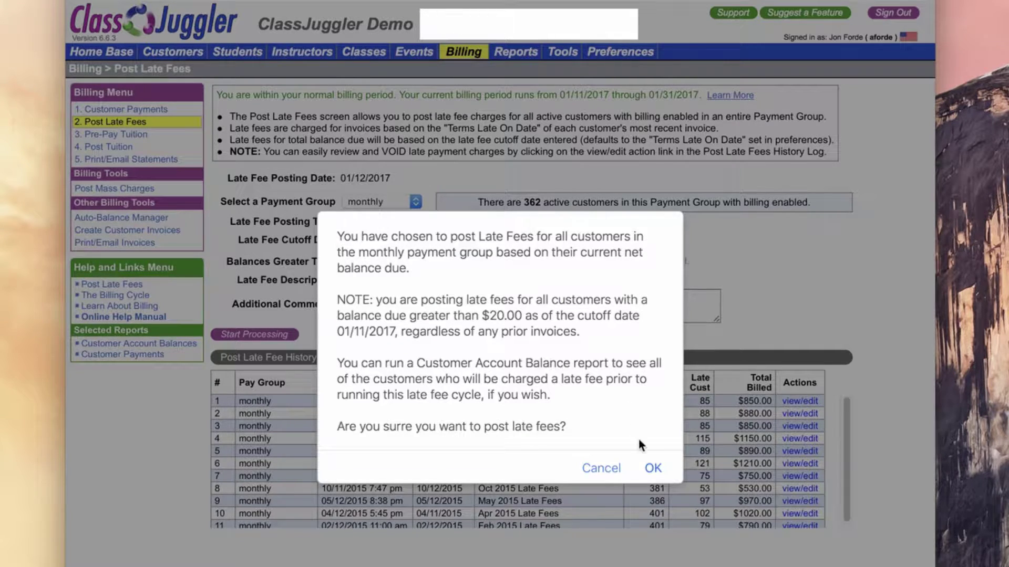
click(654, 469)
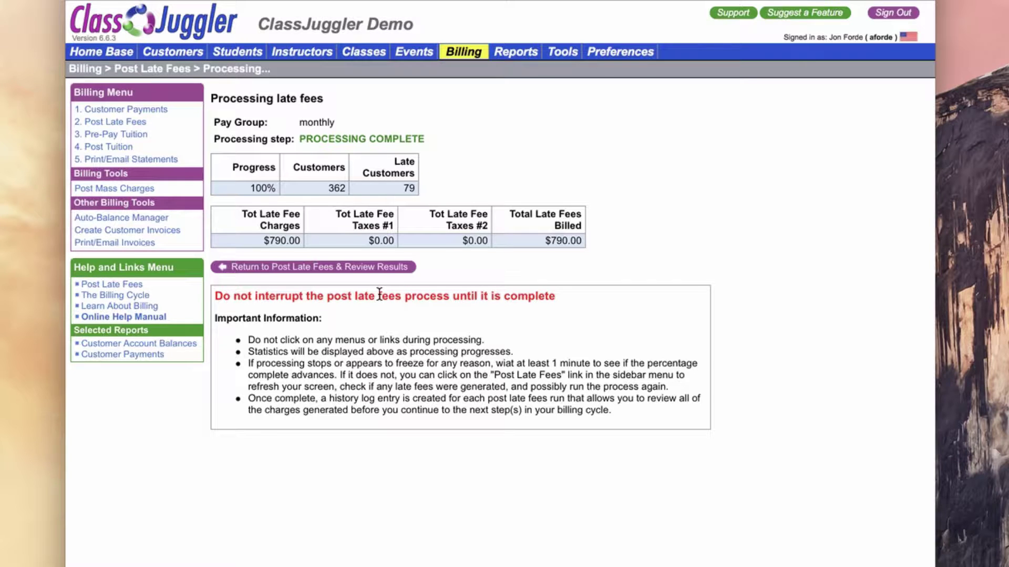
Step: Open the Jan 2017 Late Fees run from the history log and look through all pages of its charges
click(305, 269)
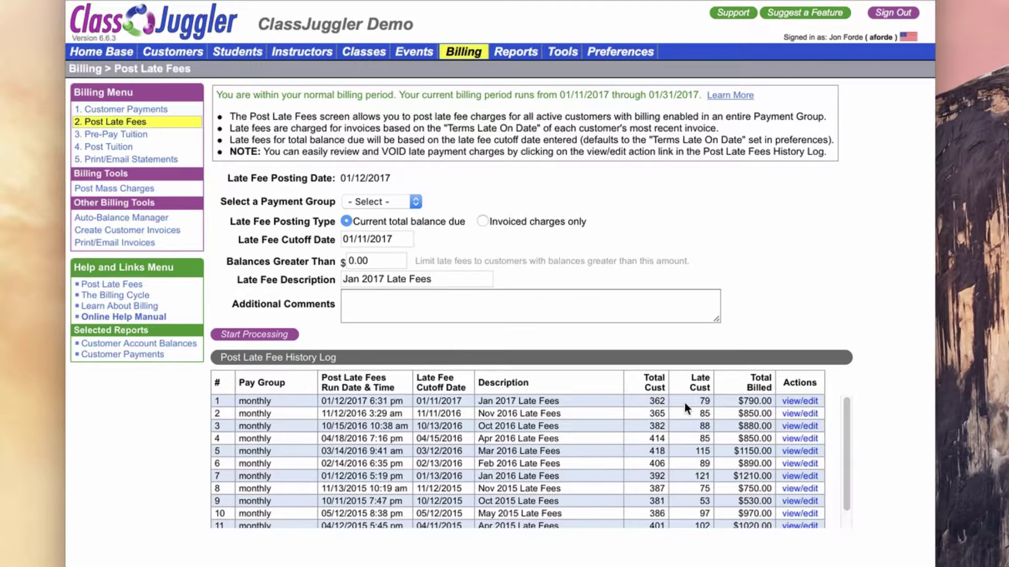
click(804, 403)
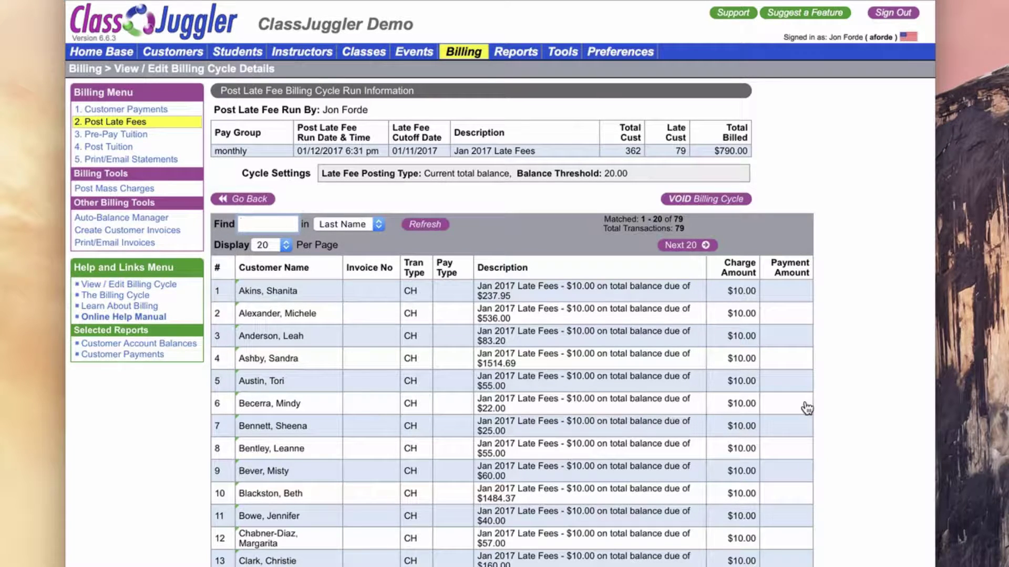
click(693, 246)
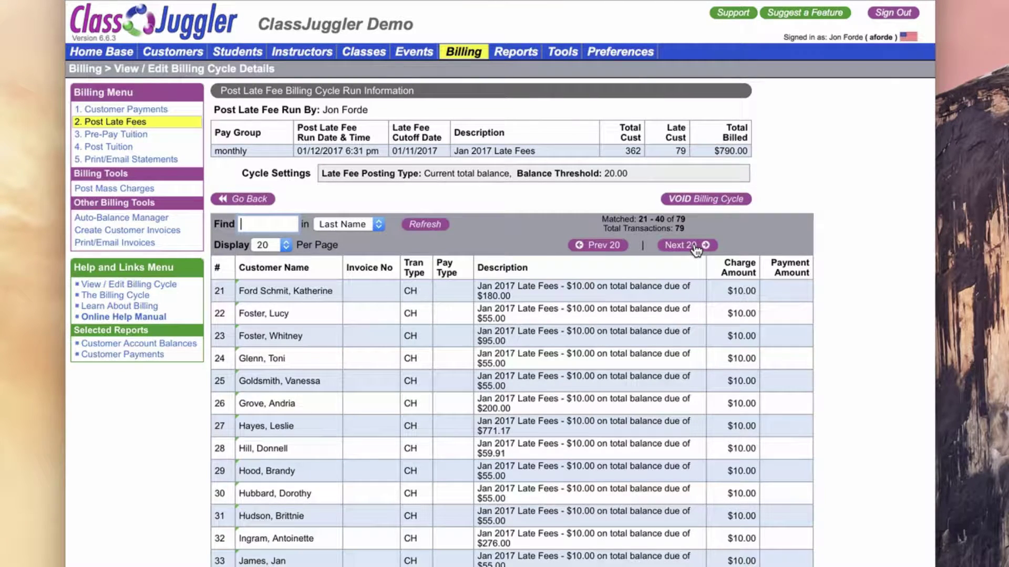
click(695, 246)
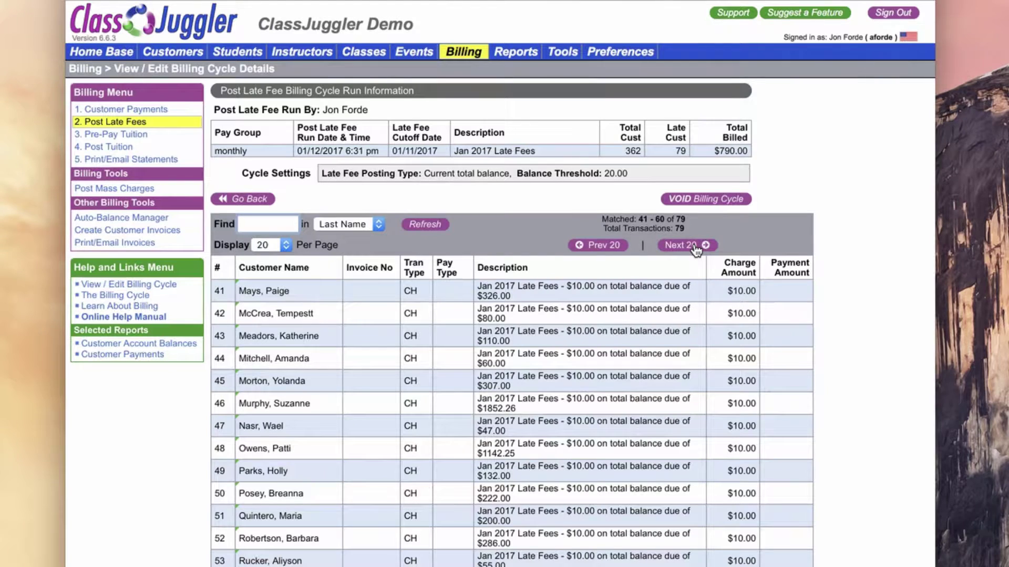
click(694, 246)
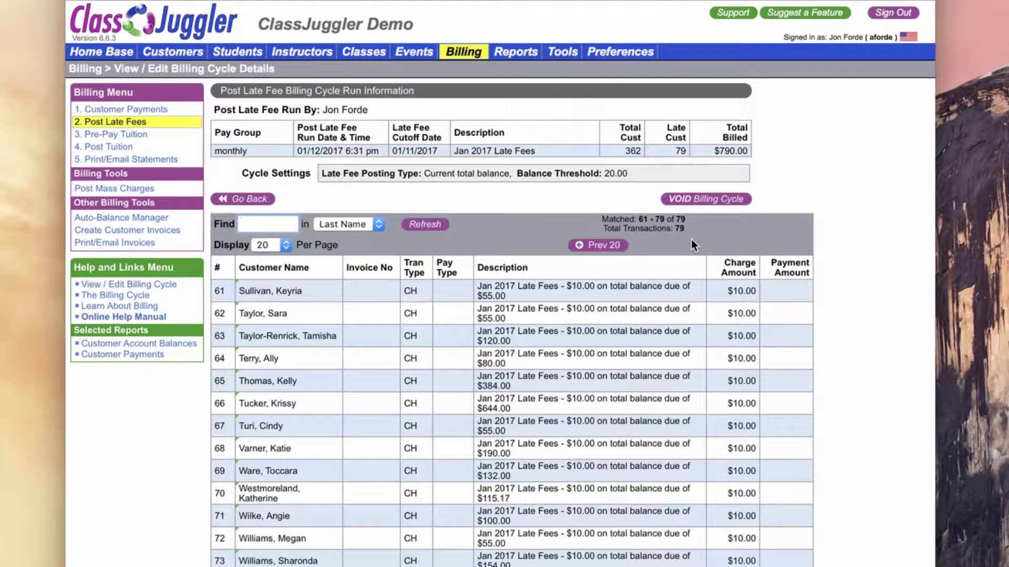
Step: Void the late fee charge of the customer in row 51 of the Jan 2017 run
click(609, 250)
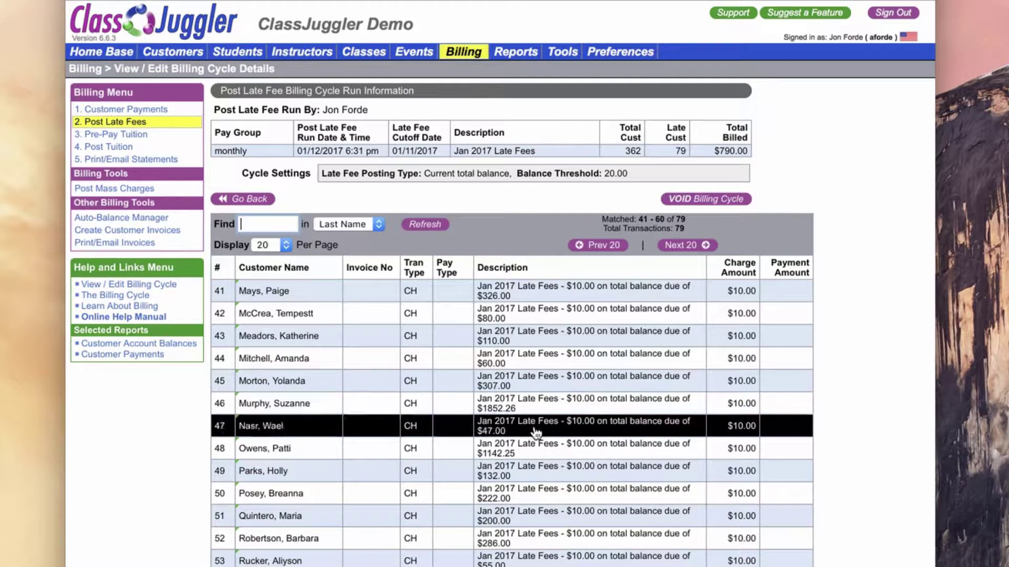
click(532, 522)
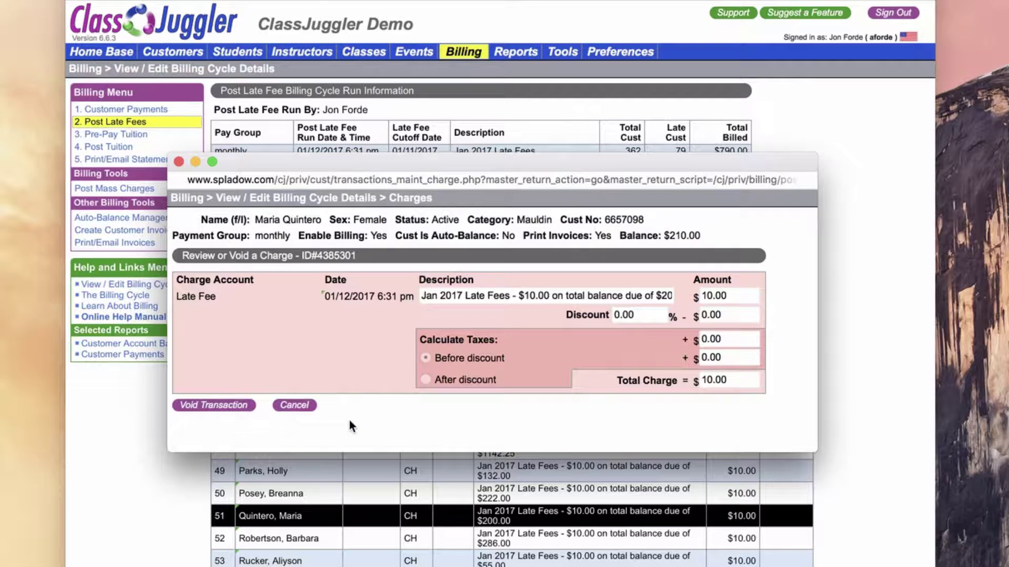
click(209, 408)
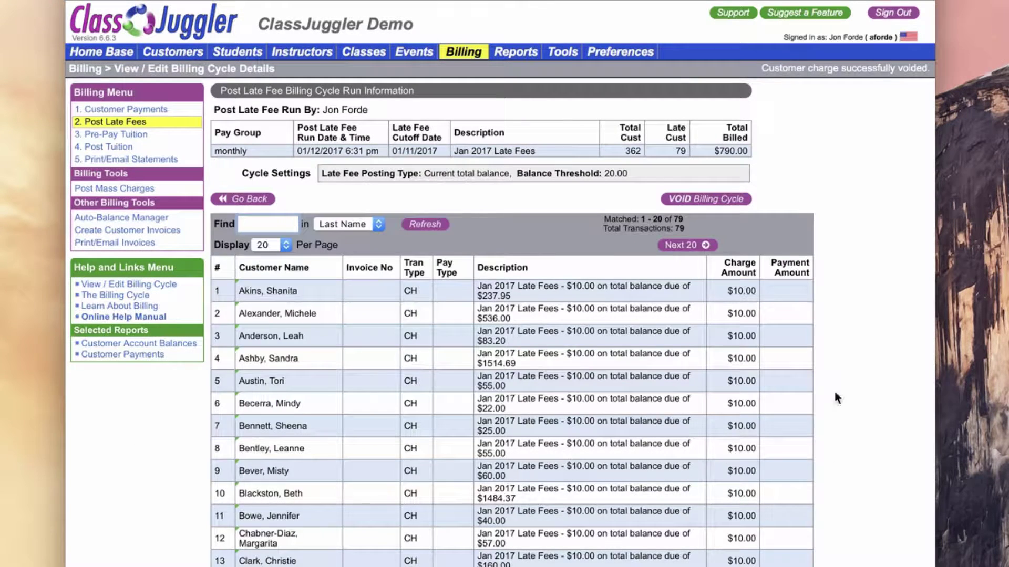
Step: Check the row 51 charge in the run's transaction list and return to the Post Late Fees screen
click(687, 245)
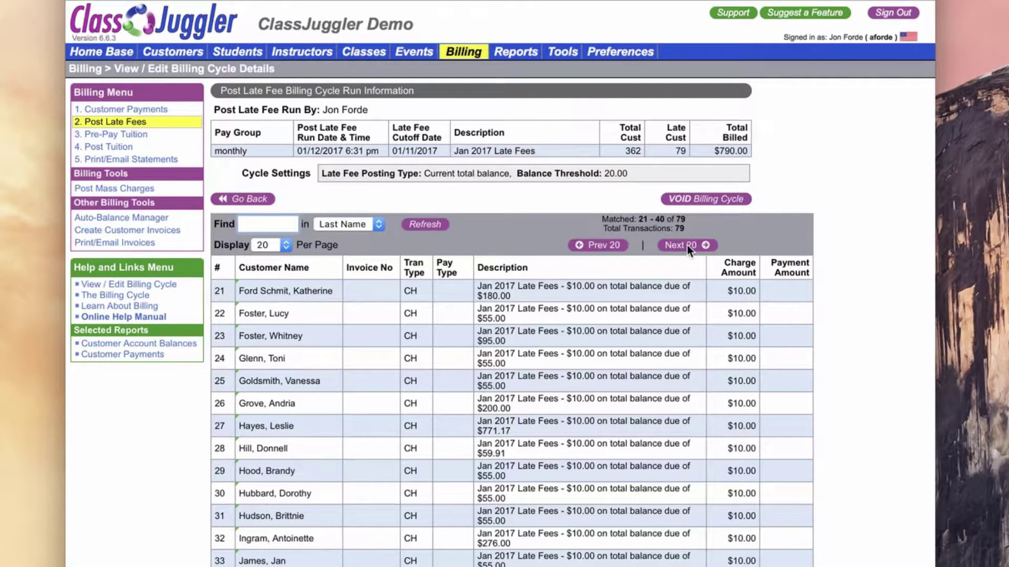
click(686, 244)
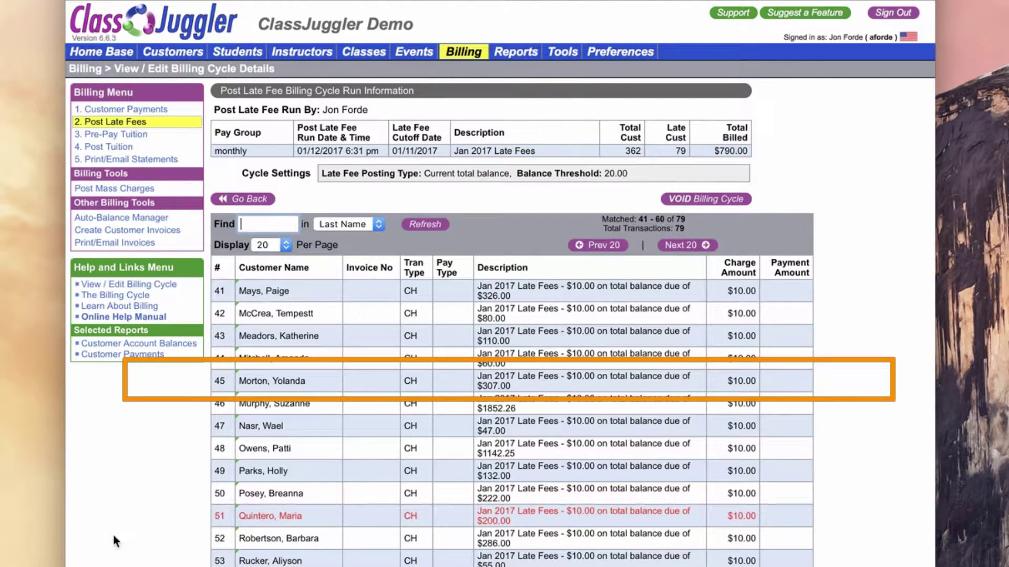
mouse_move(277, 521)
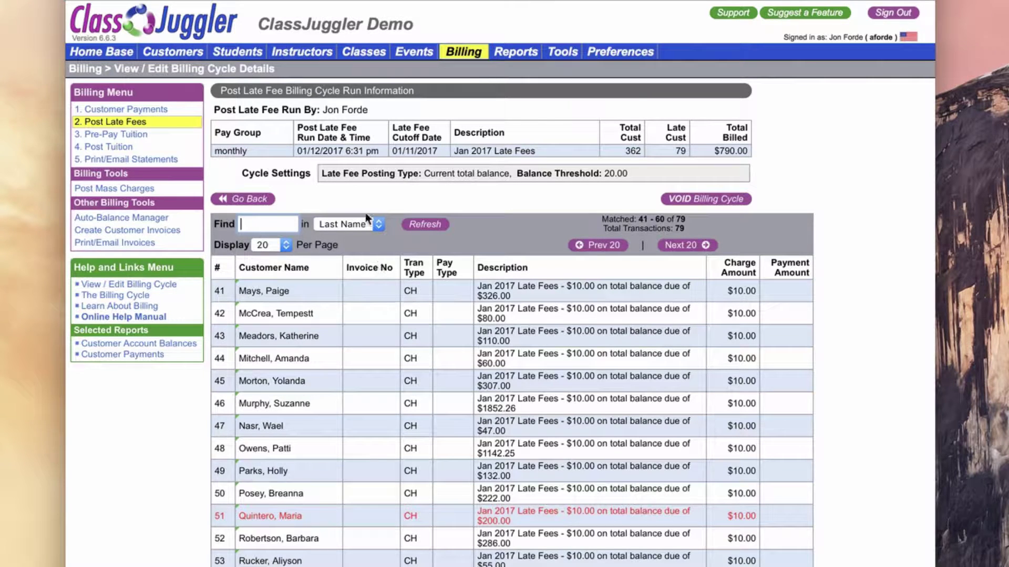
click(250, 199)
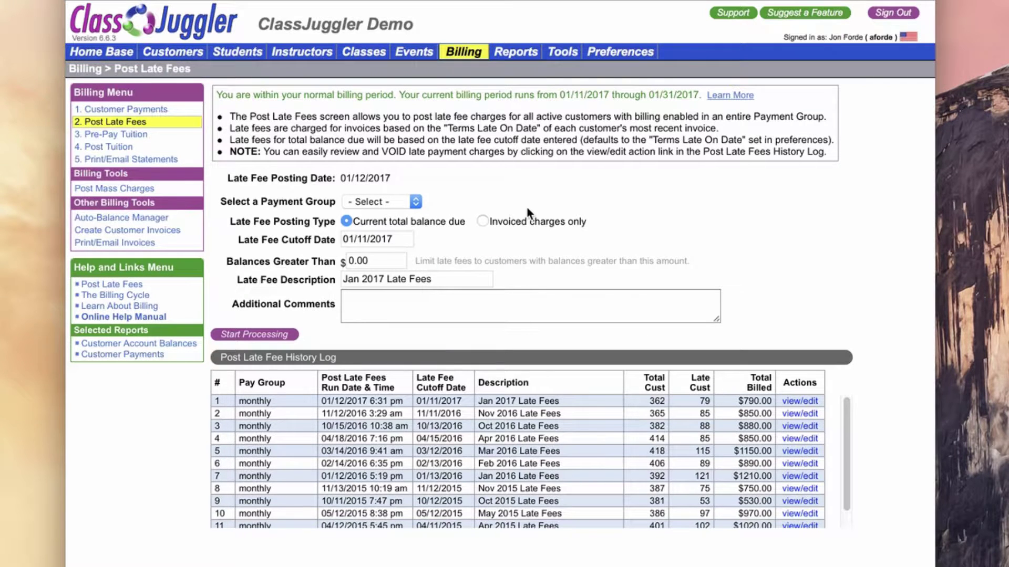
Step: Select the customer in row 14 of the active customer list for Pre-Pay Tuition
click(141, 136)
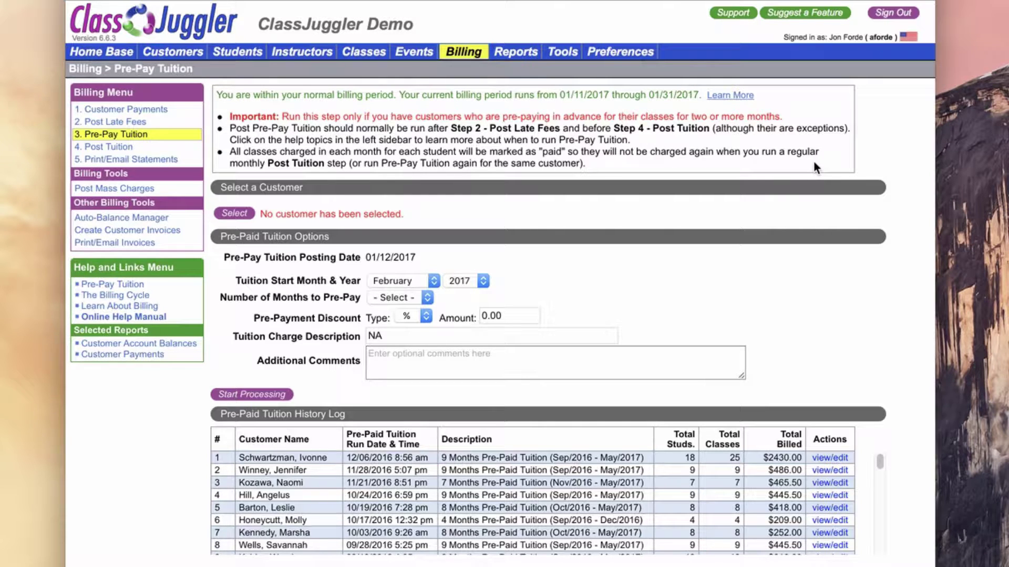
click(234, 214)
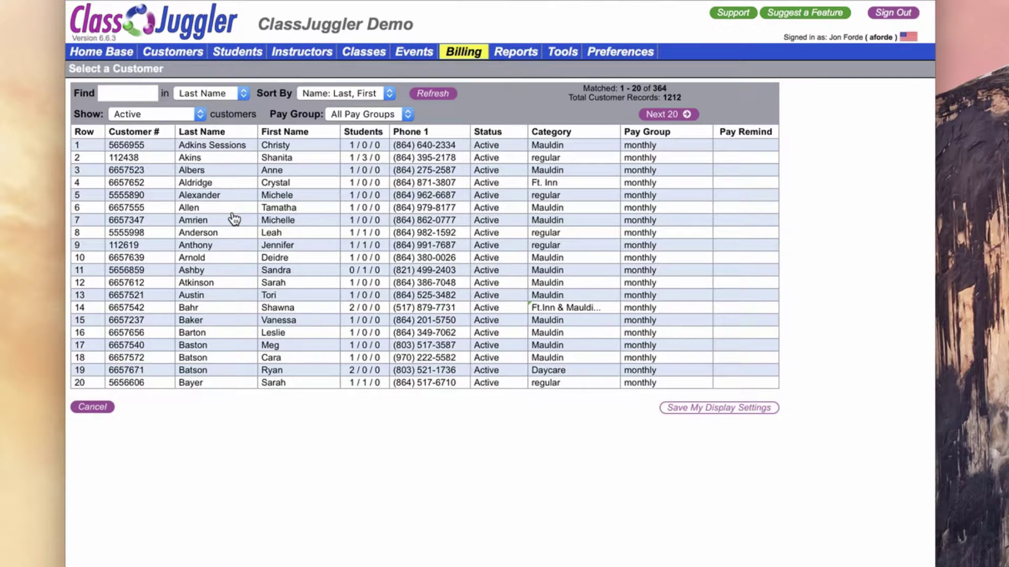
click(411, 309)
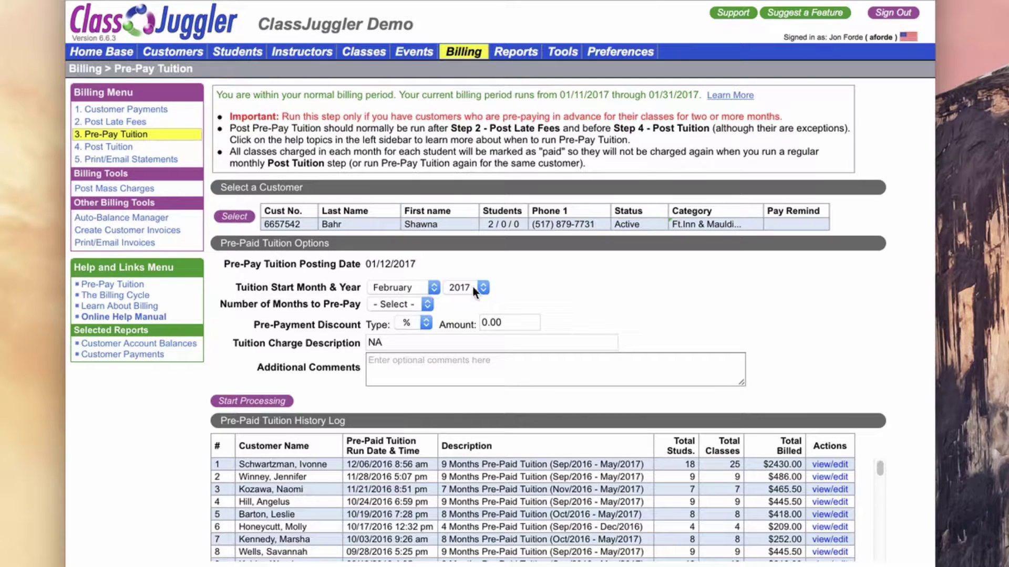
Step: Set the pre-paid tuition to 6 months starting February 2017 with a 10% pre-payment discount
click(415, 304)
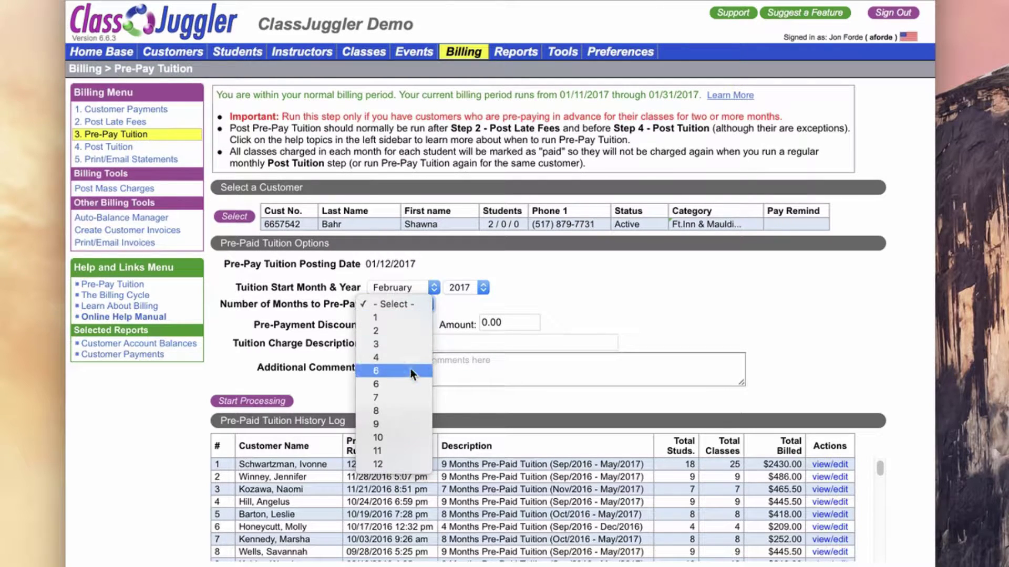
click(408, 383)
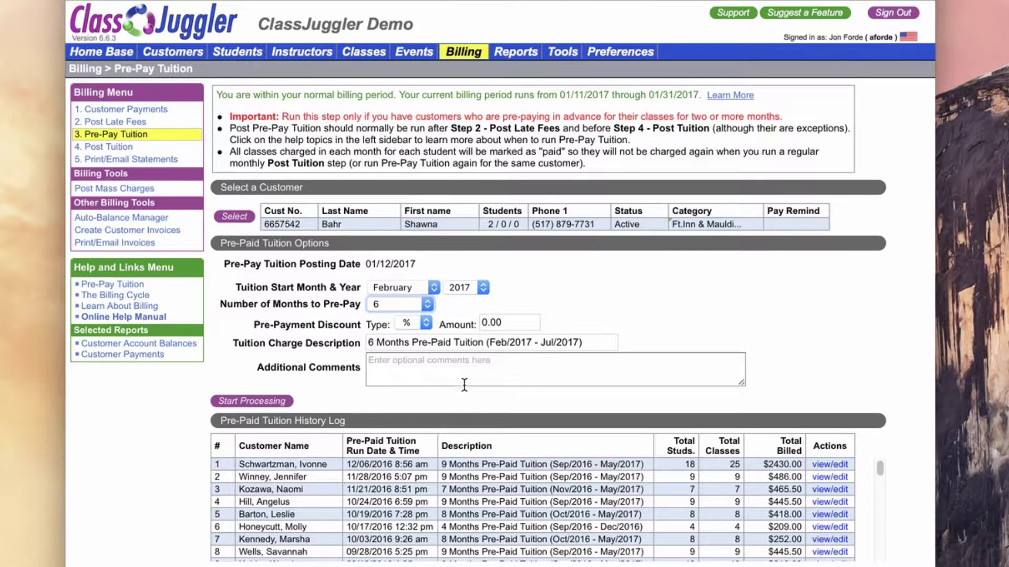
click(487, 326)
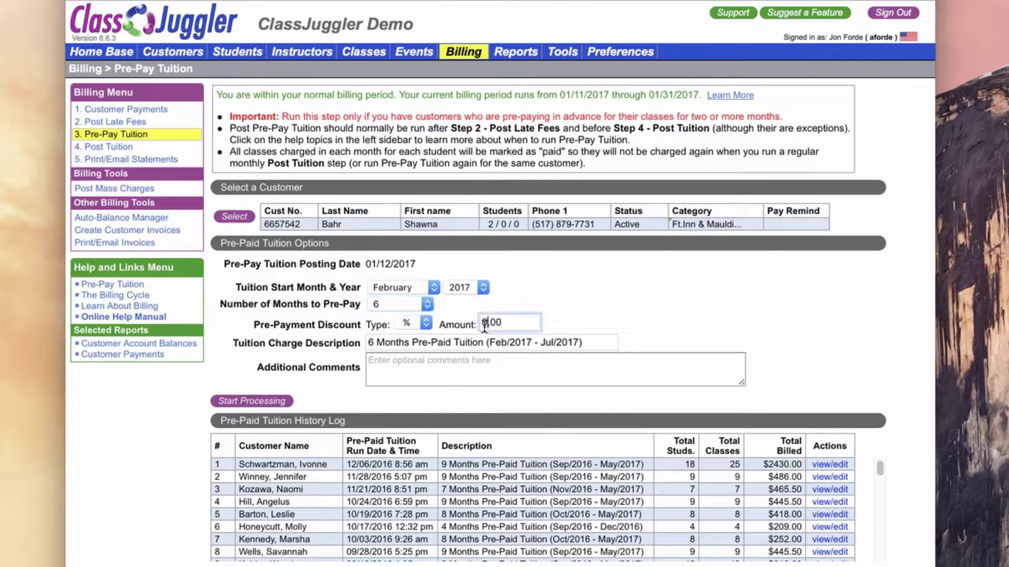
key(BackSpace)
text(10)
Step: Process and confirm the selected customer's pre-paid tuition charges, and close the processing statistics when complete
click(259, 406)
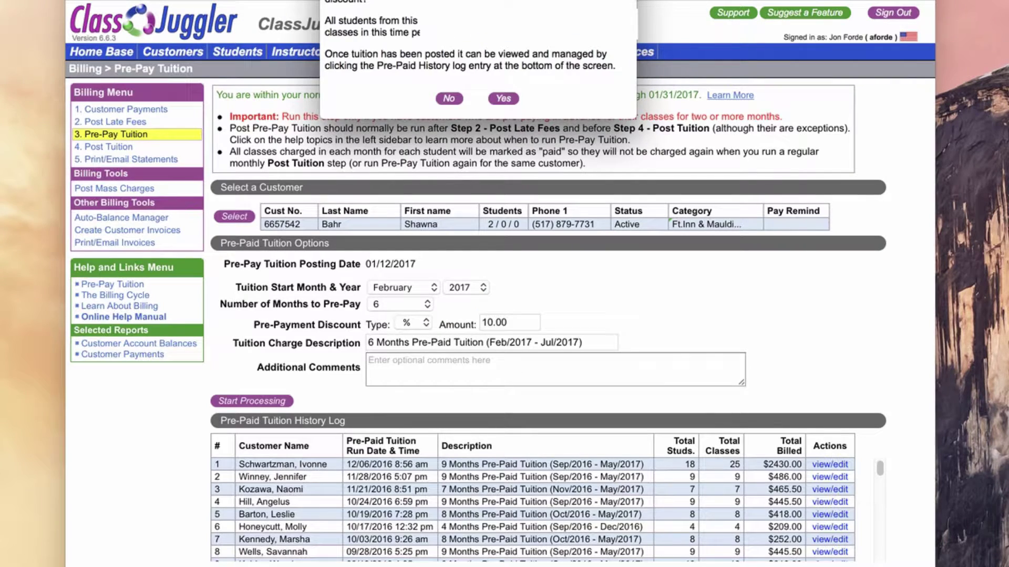
drag(477, 0, 419, 104)
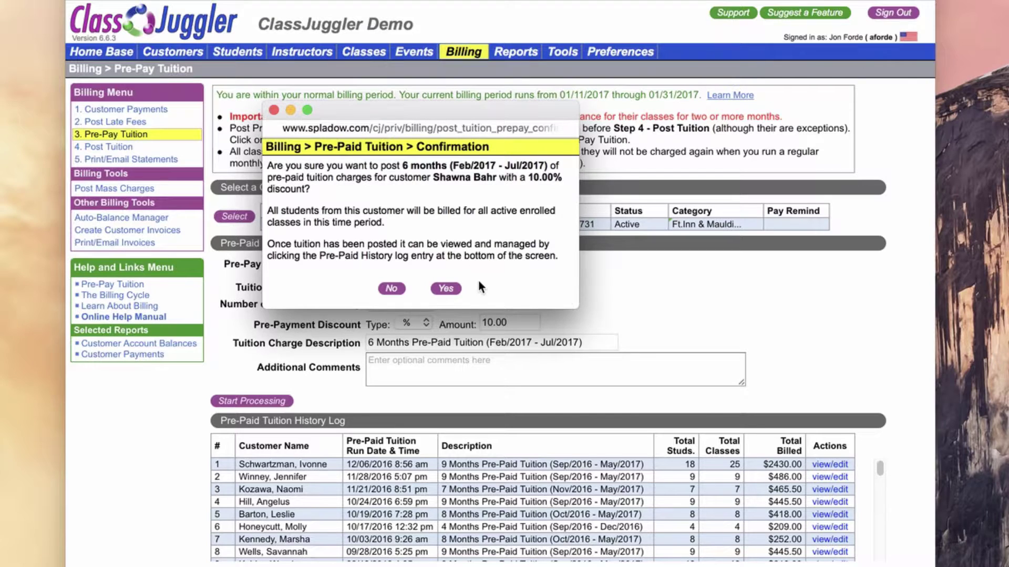
click(450, 290)
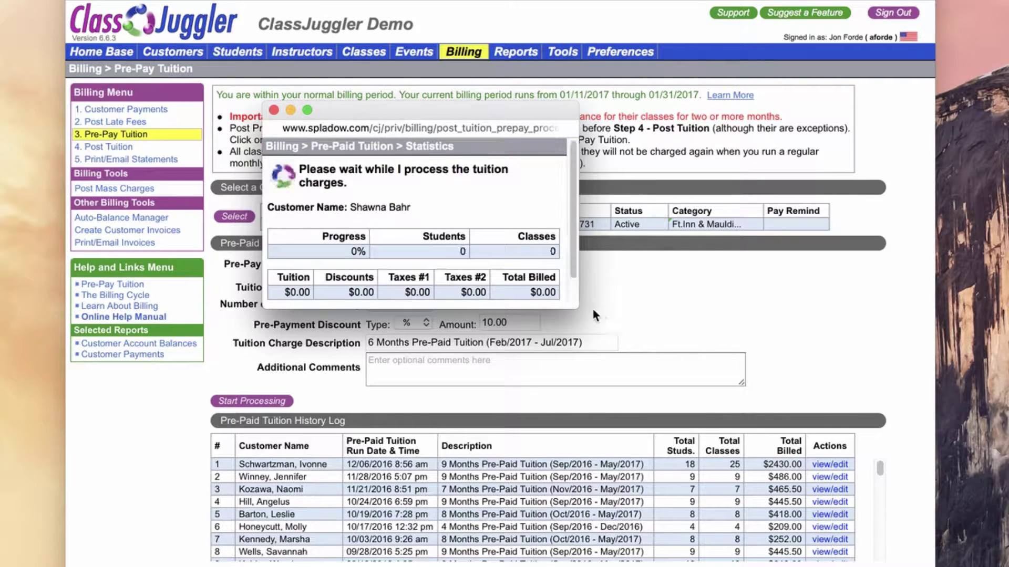
drag(578, 308, 589, 372)
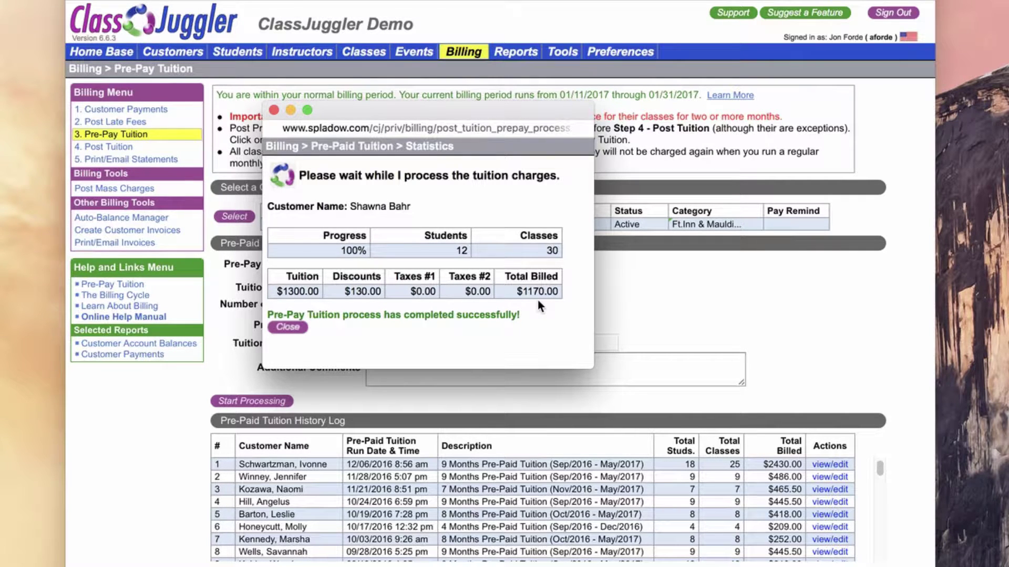
click(287, 328)
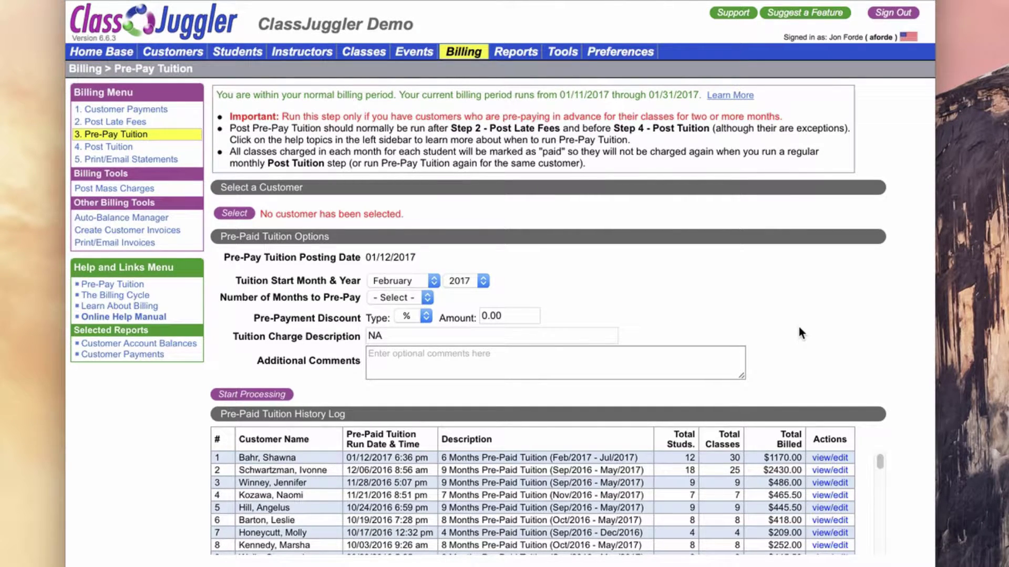
Step: Review the charges and discounts of the new Feb/2017 - Jul/2017 pre-paid run, and return to Pre-Pay Tuition
click(830, 458)
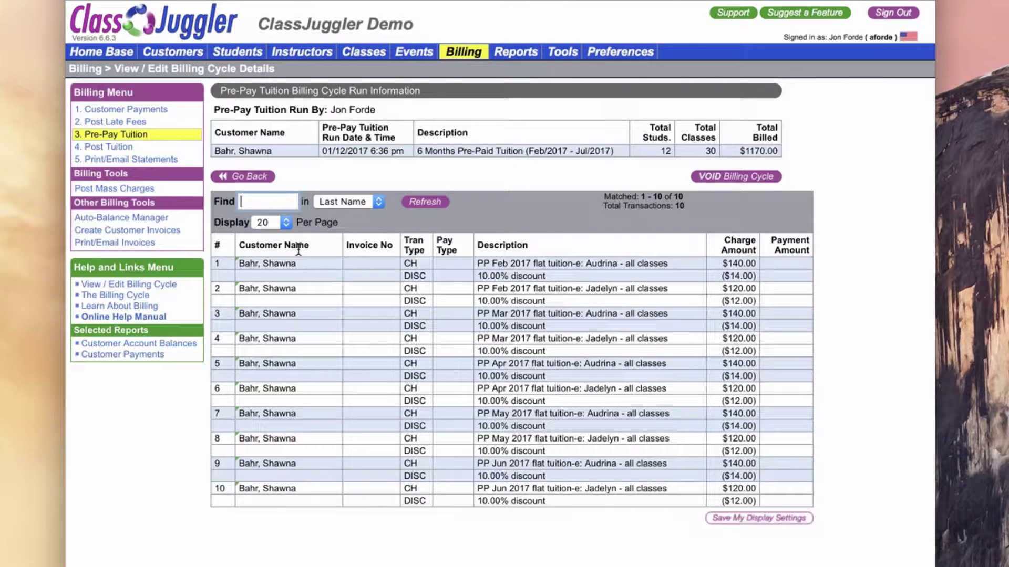
mouse_move(306, 265)
click(244, 179)
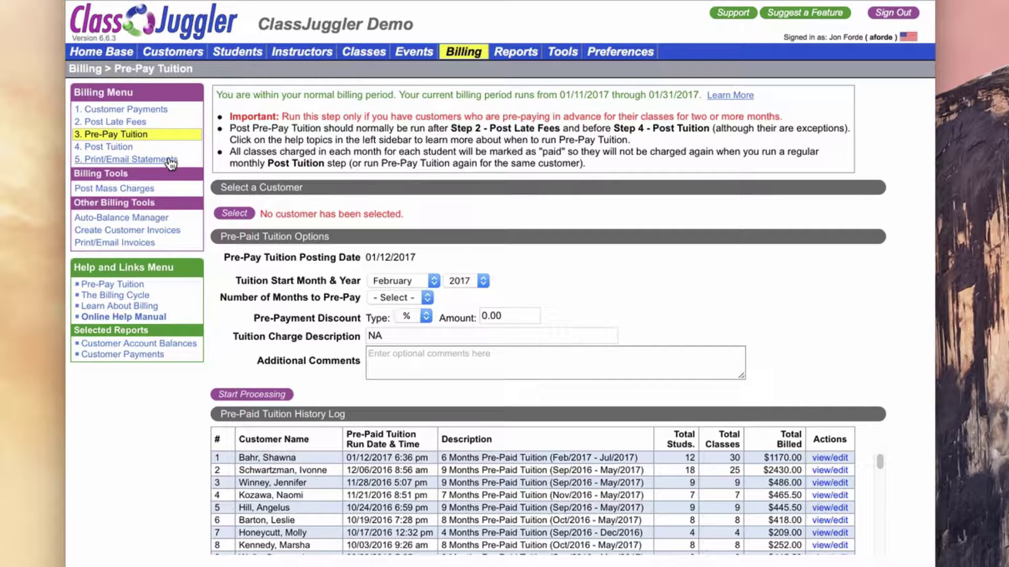
Step: Go to the Post Tuition step and choose the monthly payment group
click(121, 148)
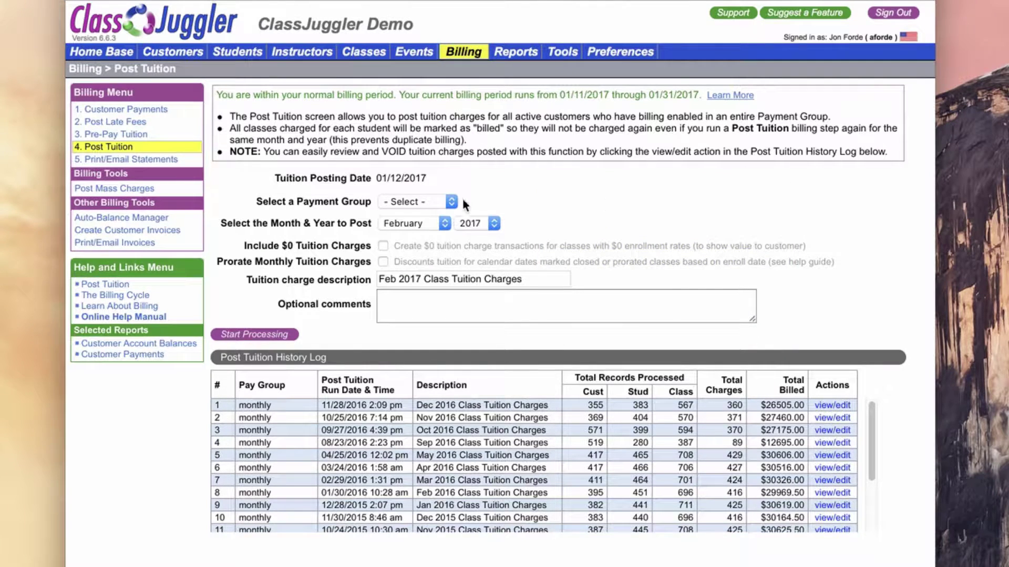
click(408, 202)
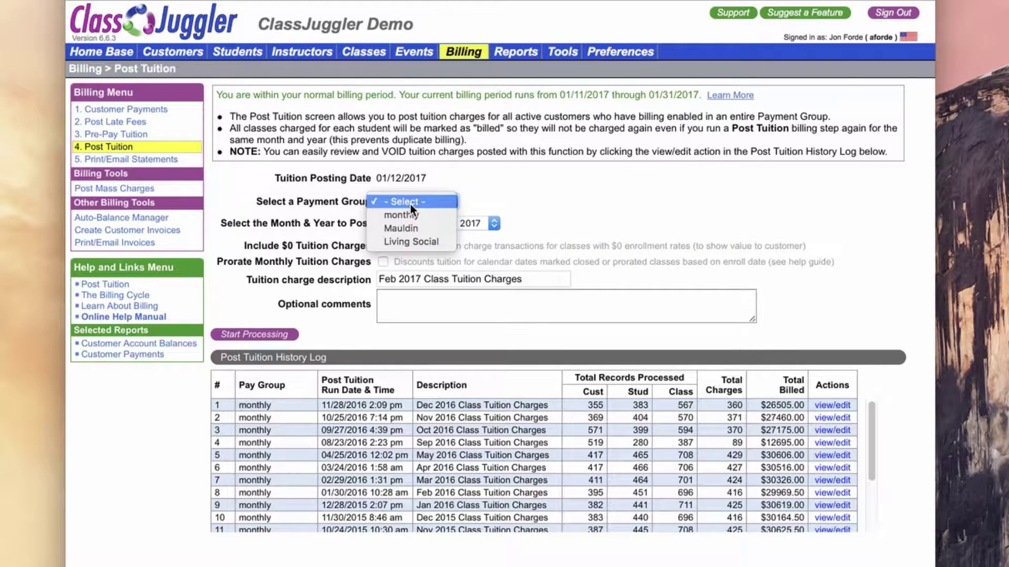
click(559, 200)
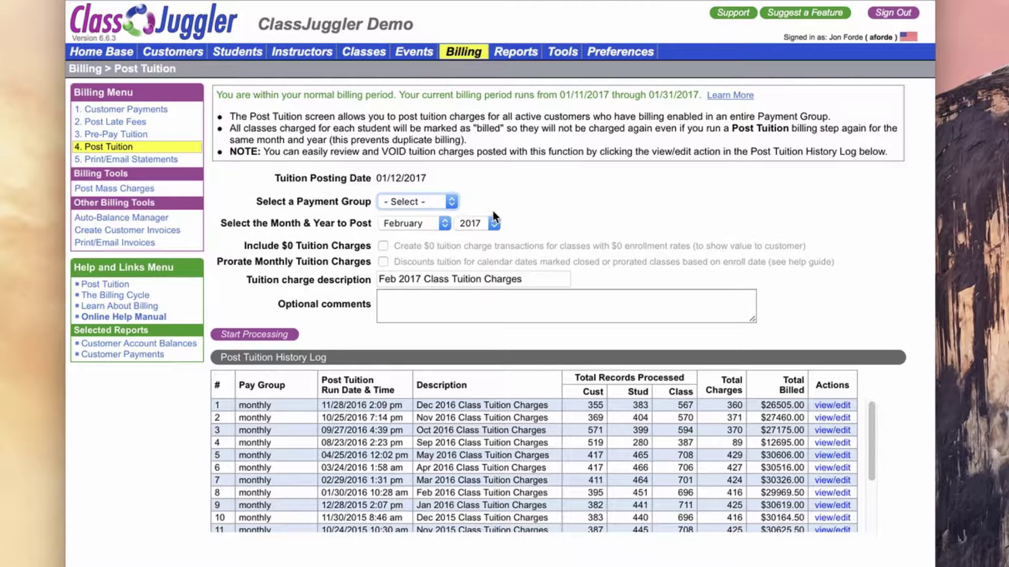
click(455, 203)
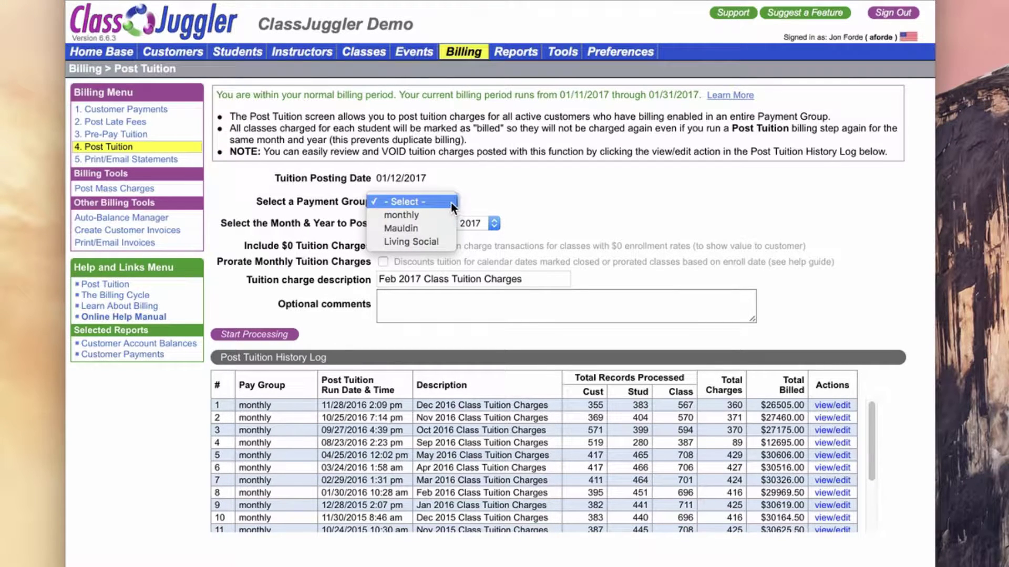
click(434, 214)
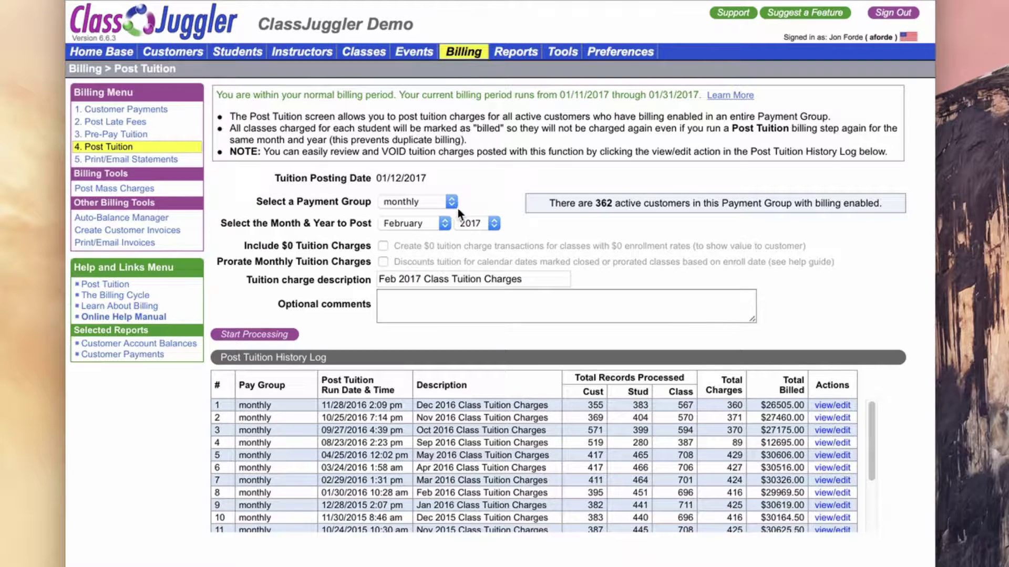
click(490, 192)
Step: Set the tuition month to January 2017 and enable both Include $0 Tuition Charges and Prorate Monthly Tuition Charges
click(435, 220)
click(434, 215)
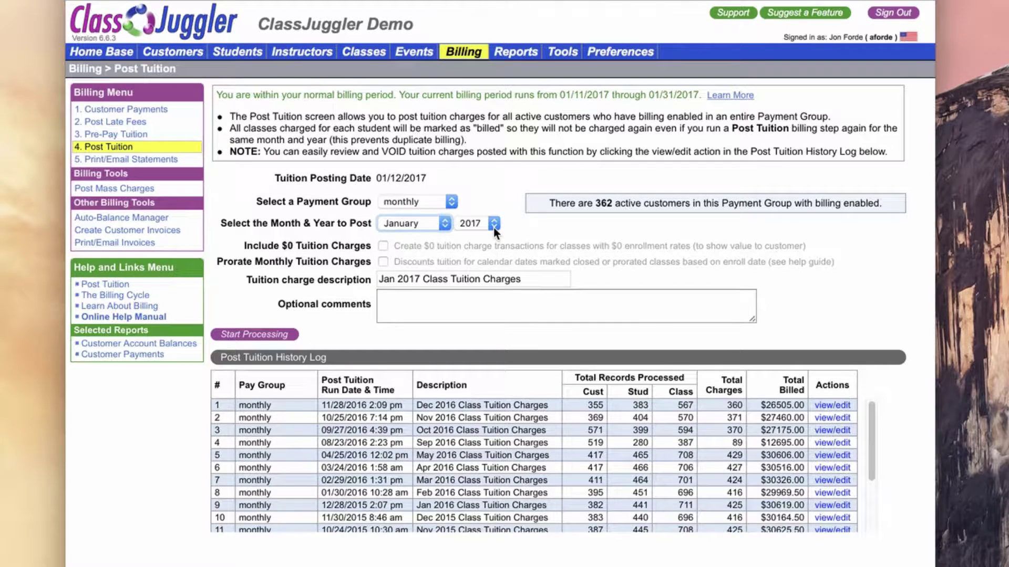
click(518, 227)
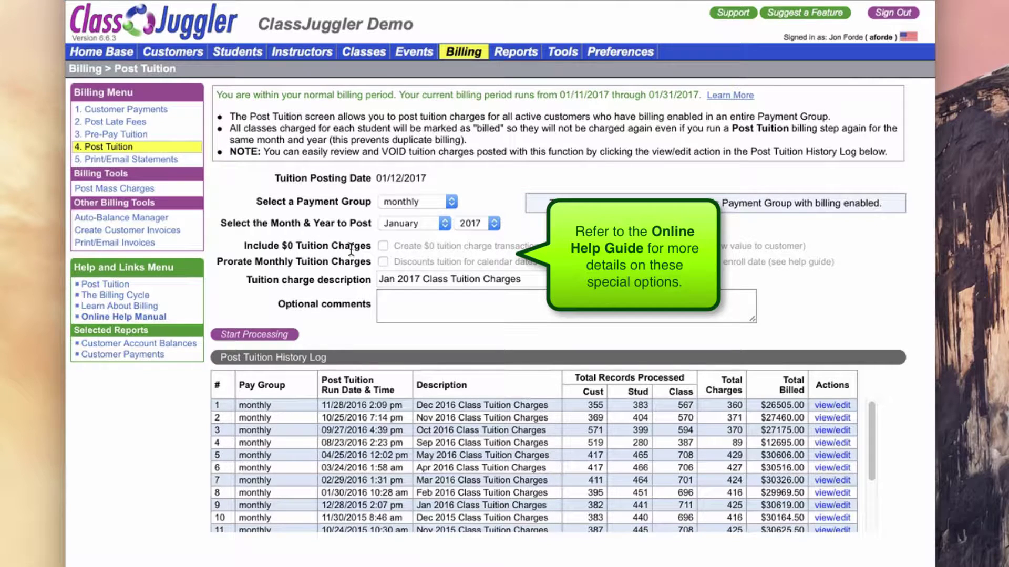
click(383, 246)
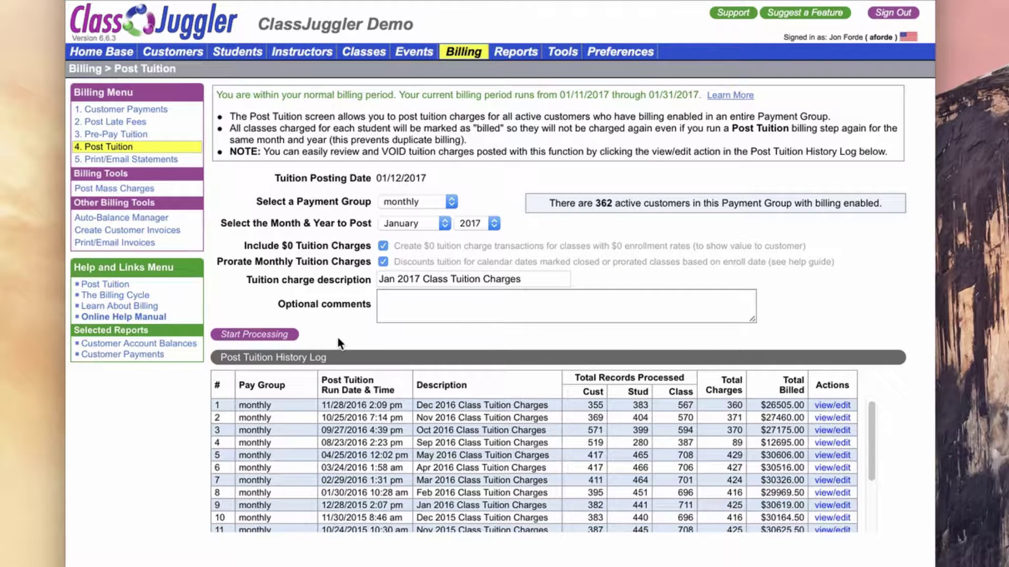
Step: Post January 2017 tuition for the monthly group, check the processed tuition total, and return to Post Tuition
click(253, 340)
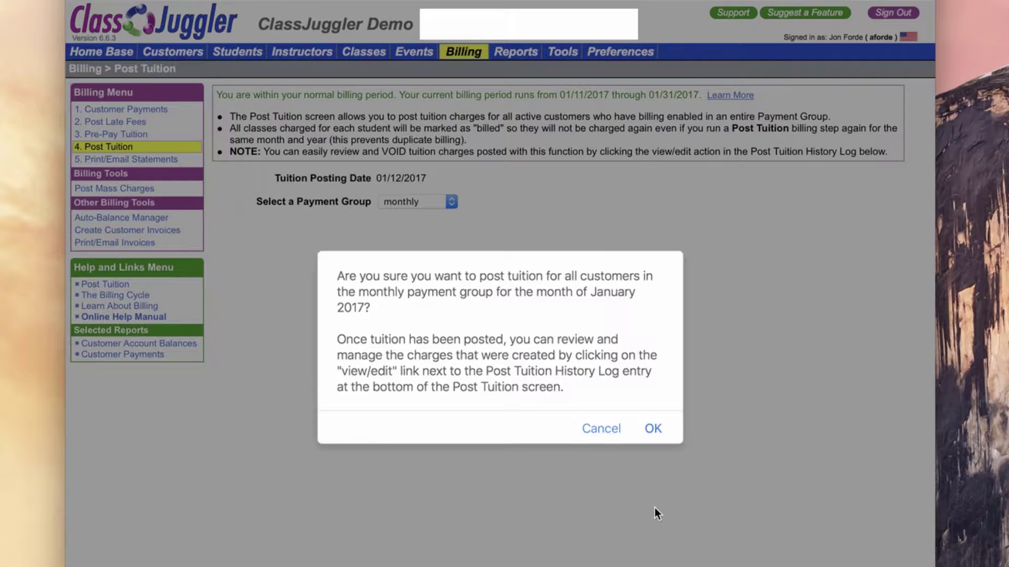
click(654, 429)
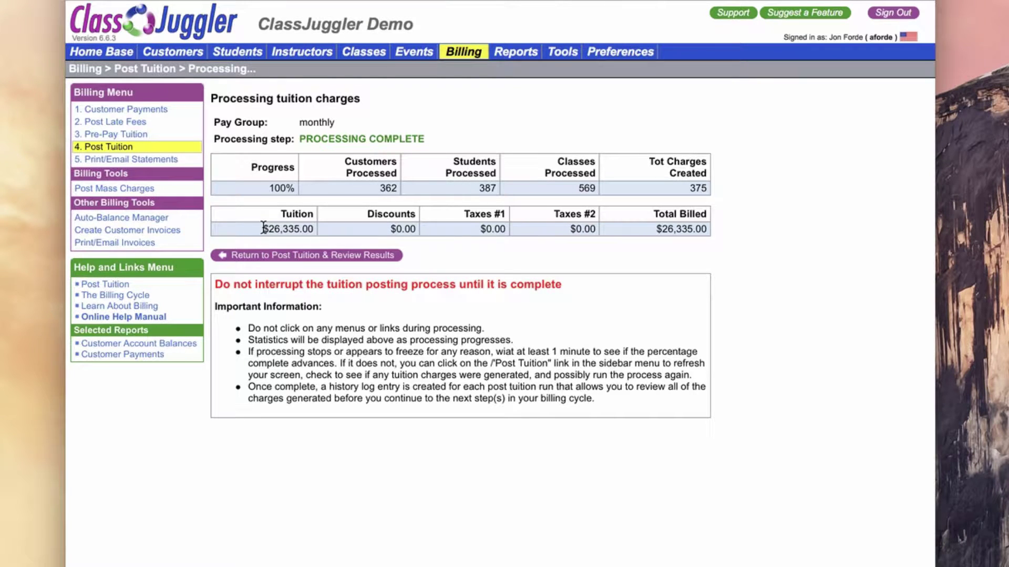
drag(263, 226, 315, 229)
click(346, 229)
click(312, 256)
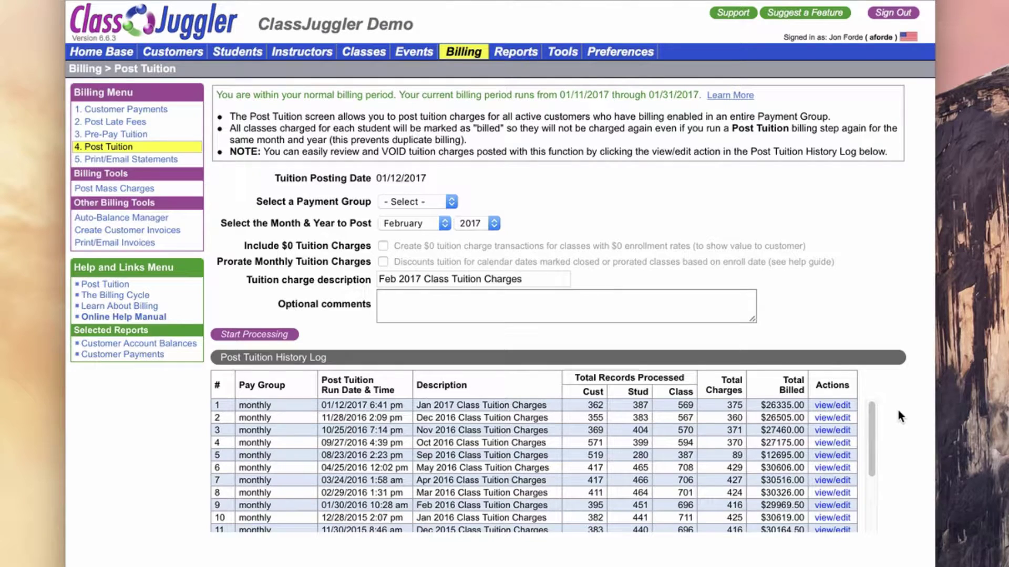
Step: Open the Jan 2017 Class Tuition Charges run from the history log and look through its charges up to row 120
click(832, 406)
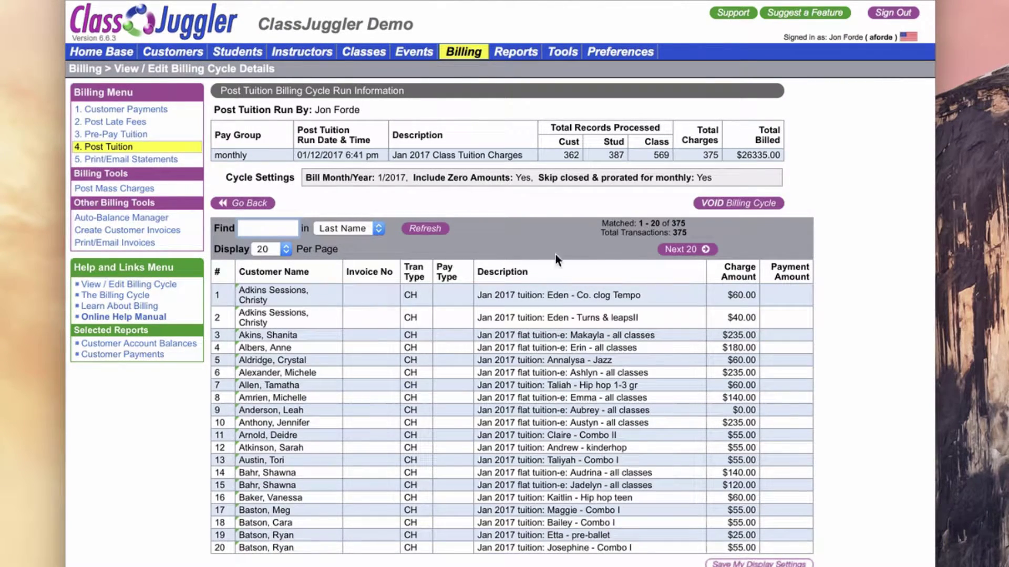
click(687, 251)
click(686, 250)
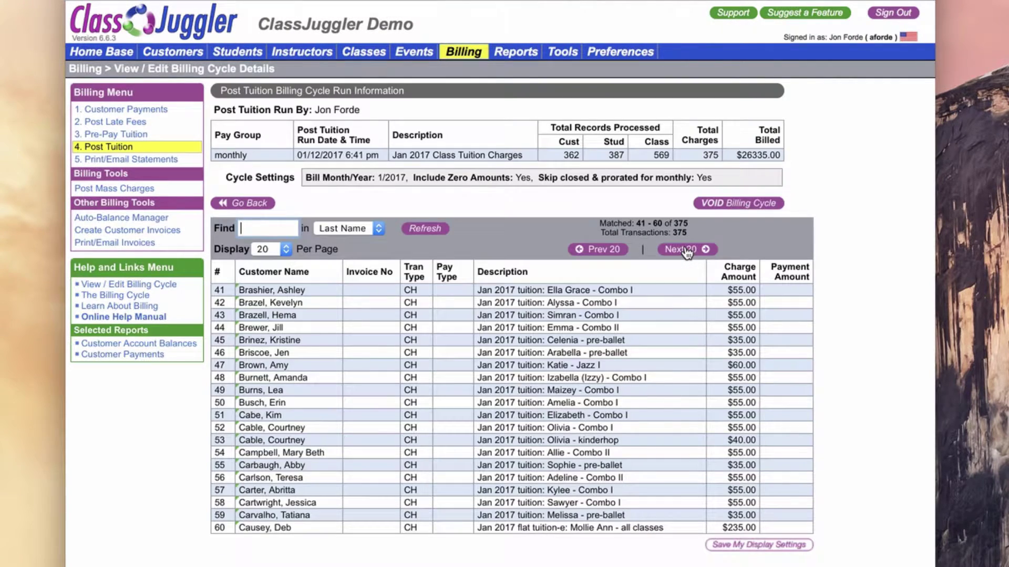
click(687, 251)
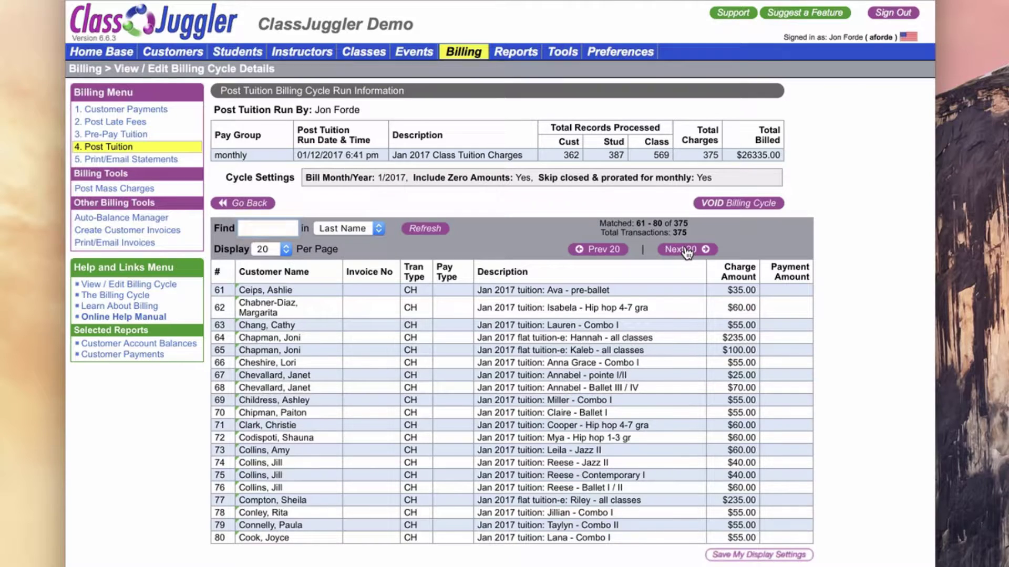
click(687, 251)
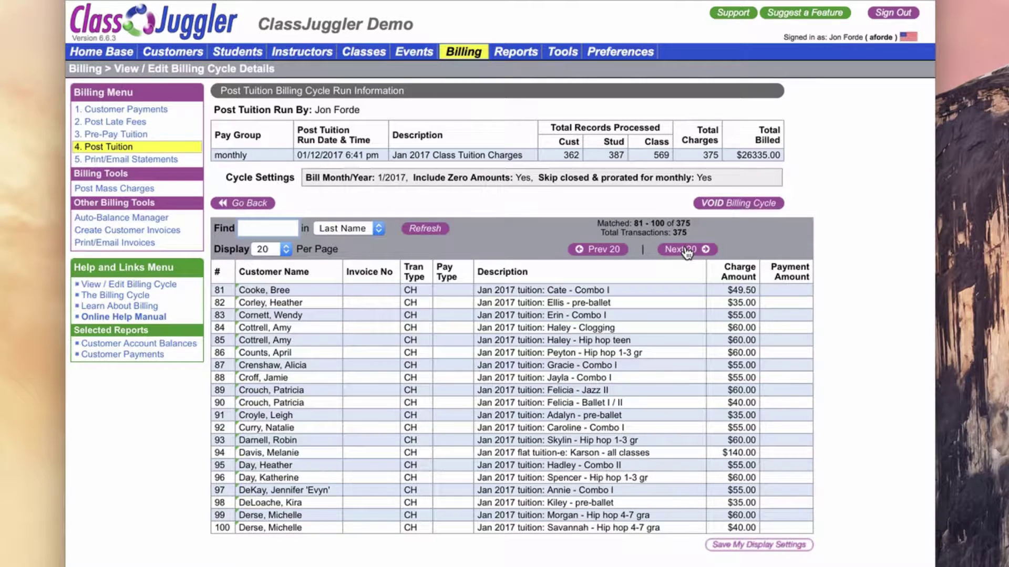
click(686, 251)
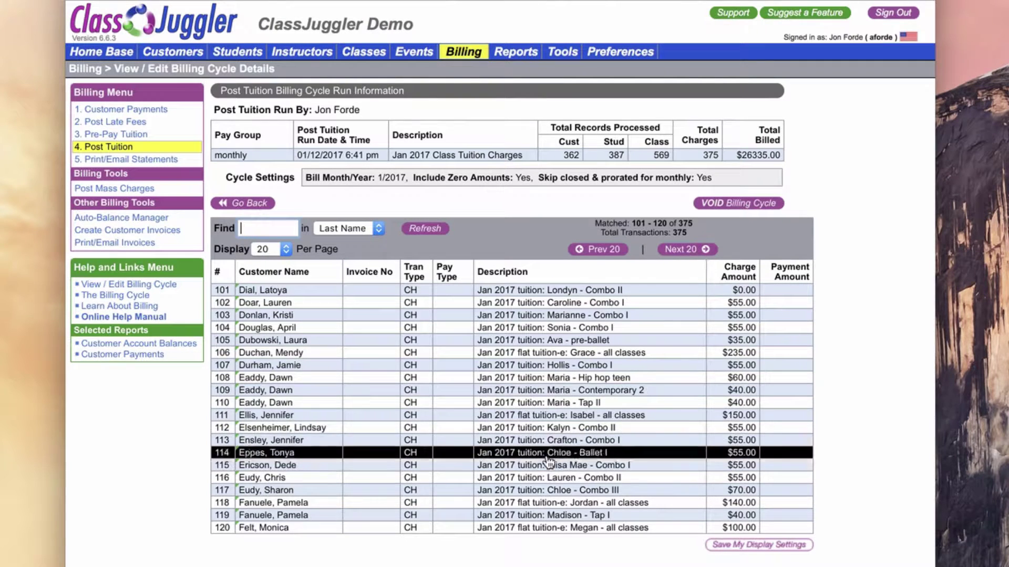
Step: Inspect the charge details in row 106 without voiding it, and return to the Post Tuition screen
click(535, 353)
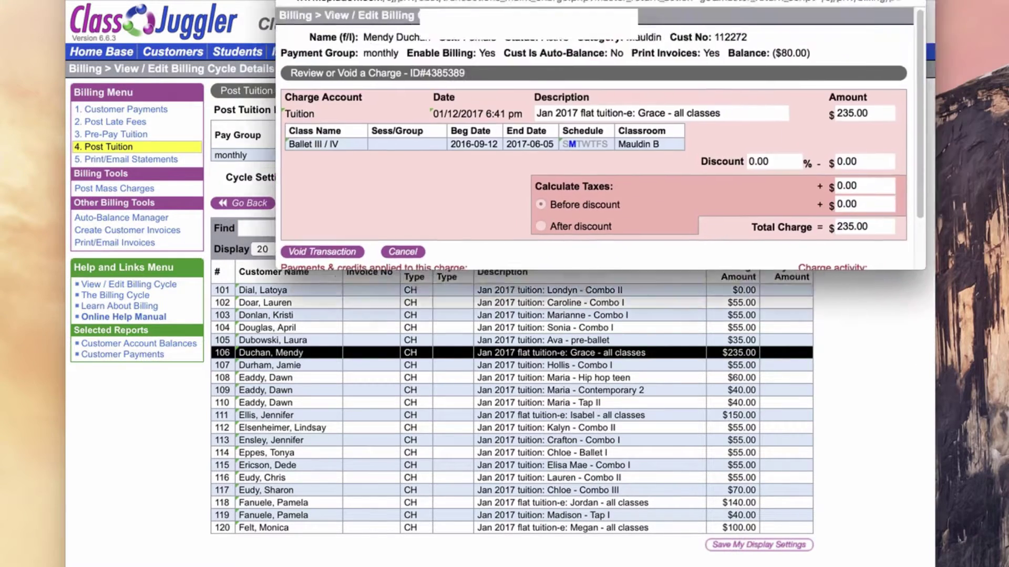
scroll(491, 304, down, 2)
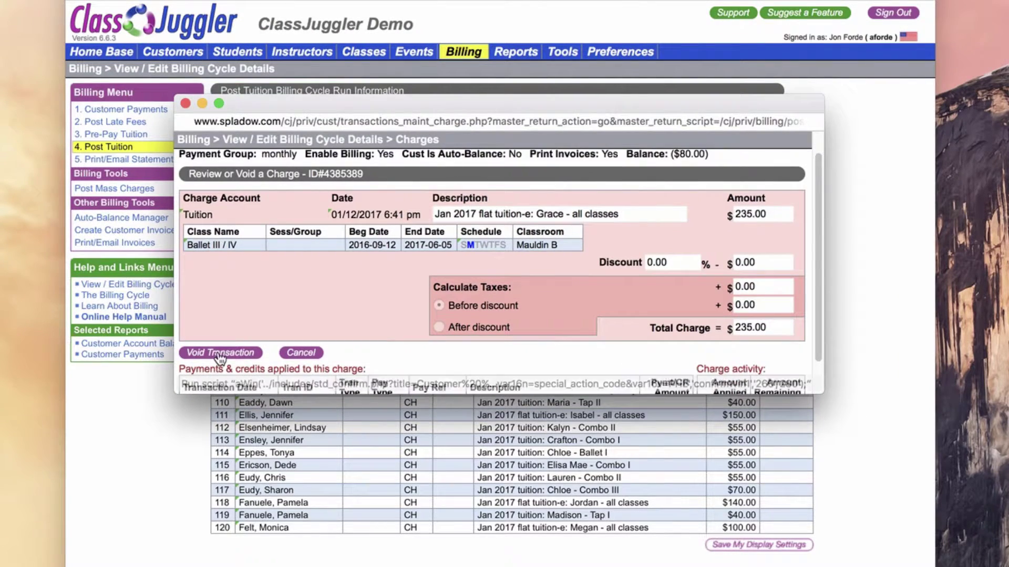
click(185, 104)
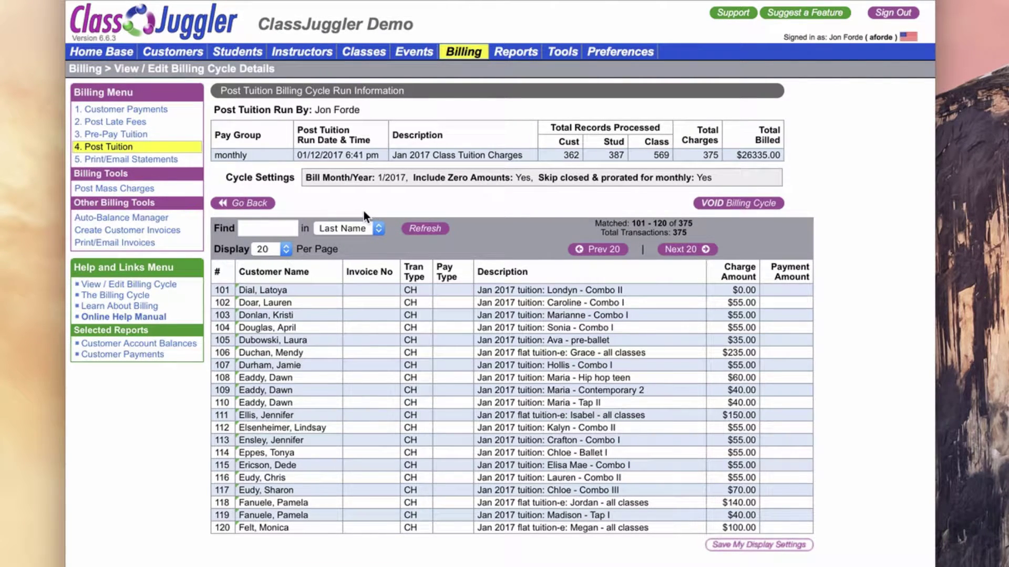
click(253, 209)
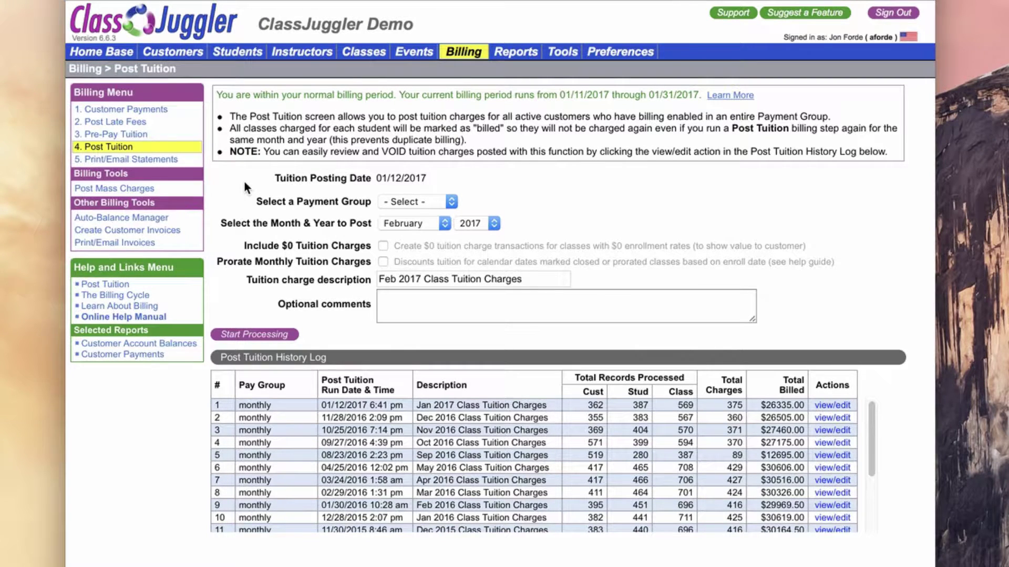
Step: Open the 12/01/2016 1:07 pm run from the Batch Payment Processing history under Customer Payments and review its payment results
click(130, 112)
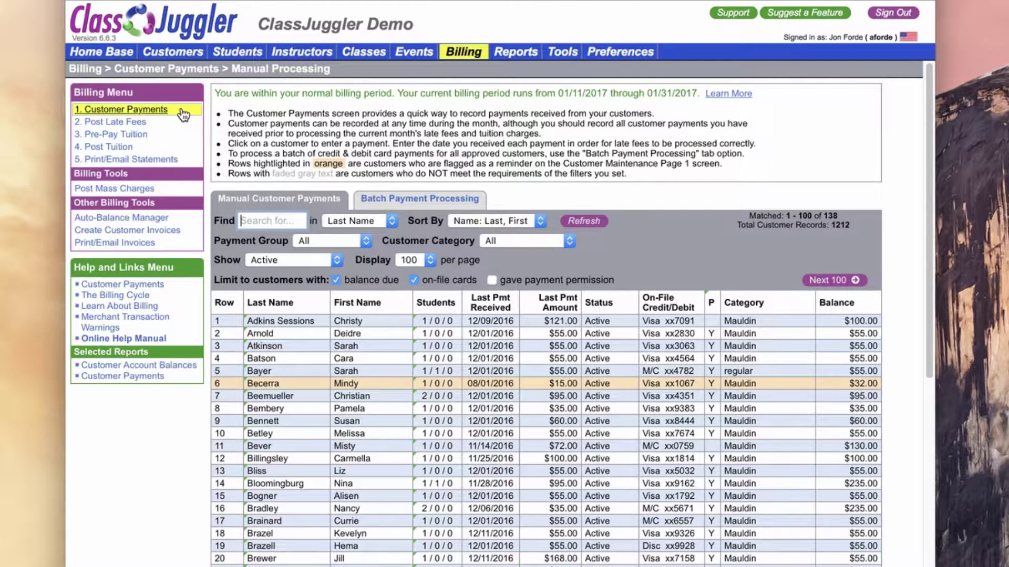
click(455, 201)
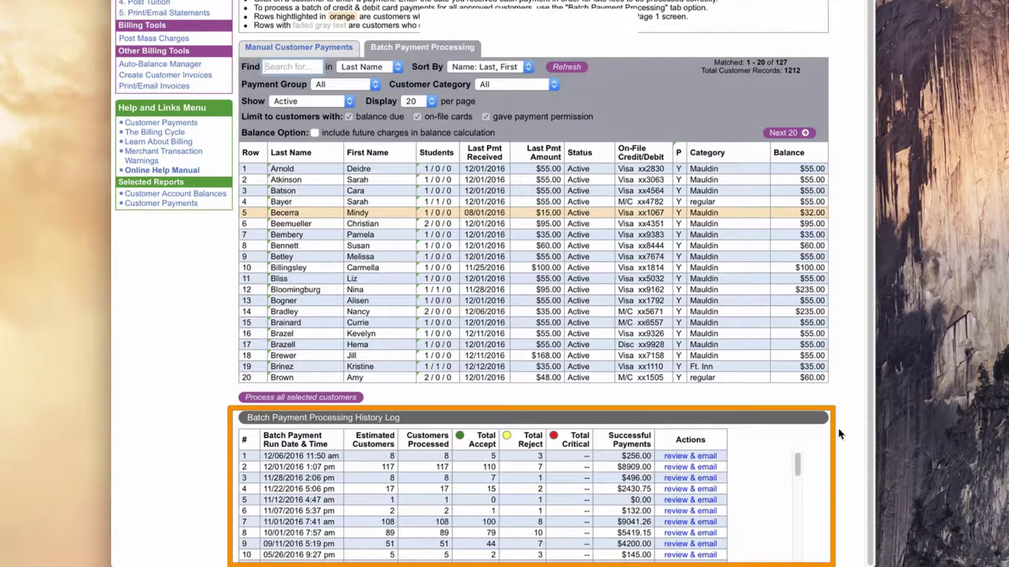
click(697, 470)
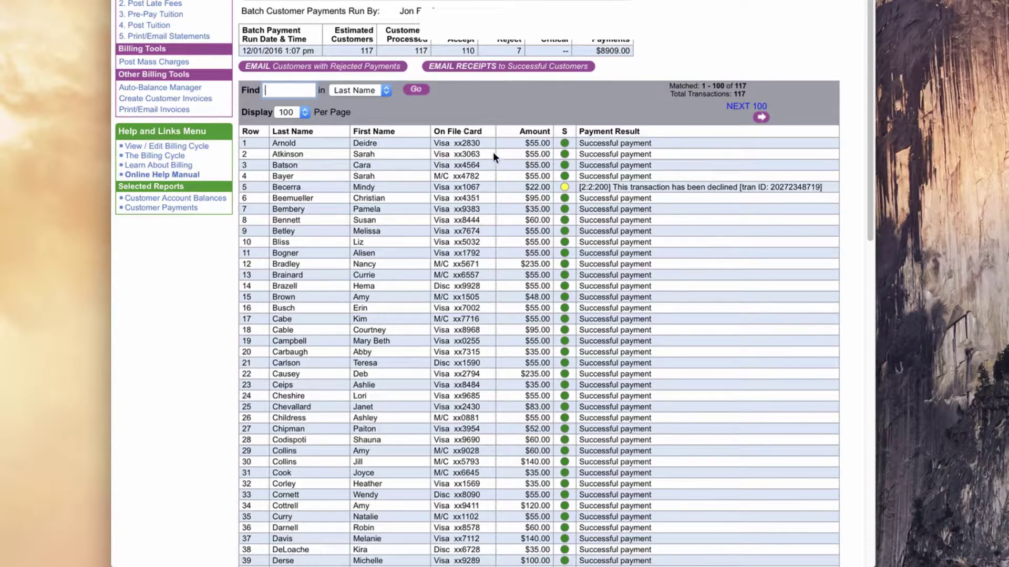
scroll(491, 155, down, 3)
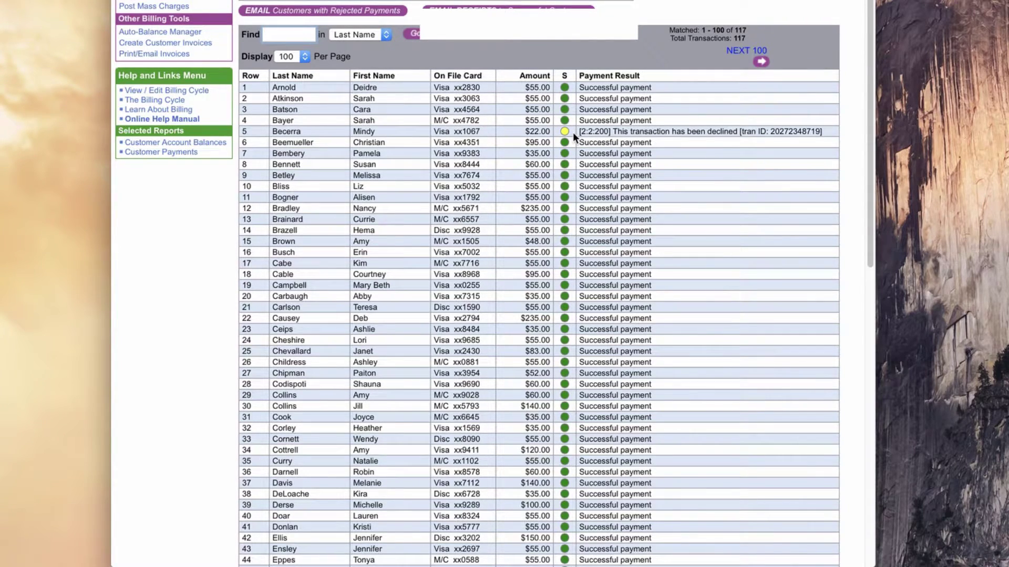
scroll(573, 132, down, 1)
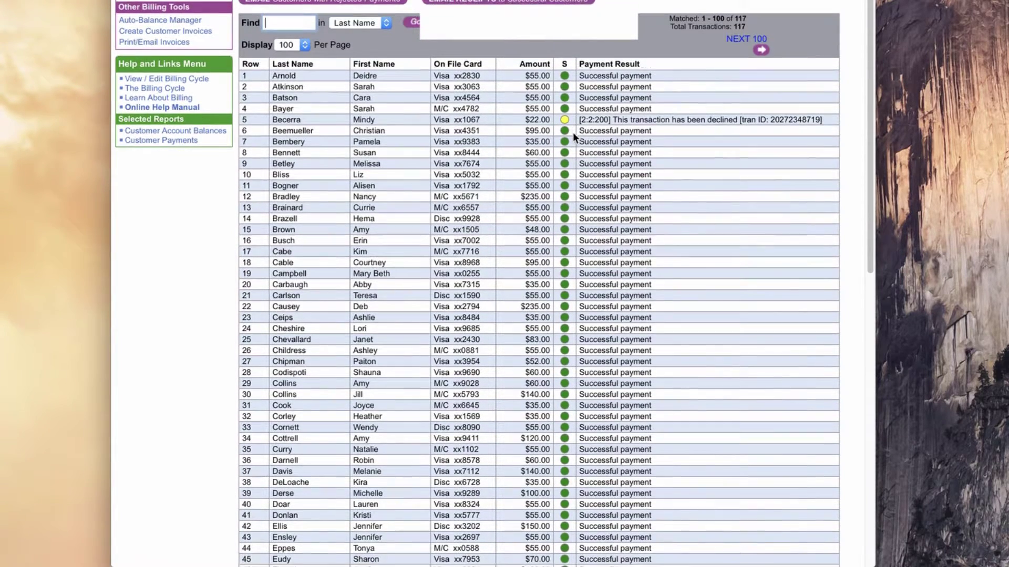
Step: Look through the payment results of the 12/01/2016 1:07 pm batch run for declined transactions, down to row 100
scroll(572, 138, down, 2)
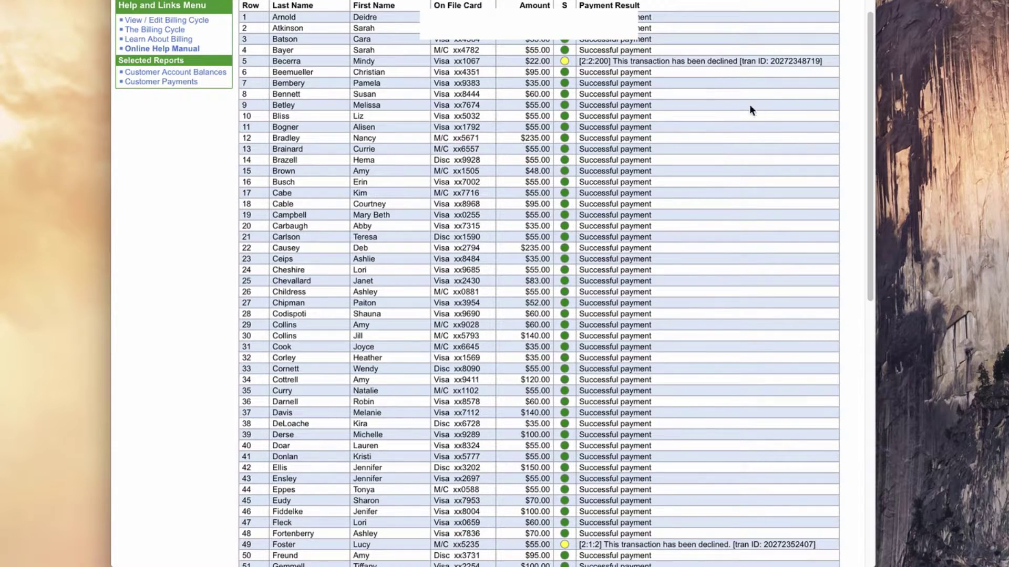
scroll(751, 110, down, 8)
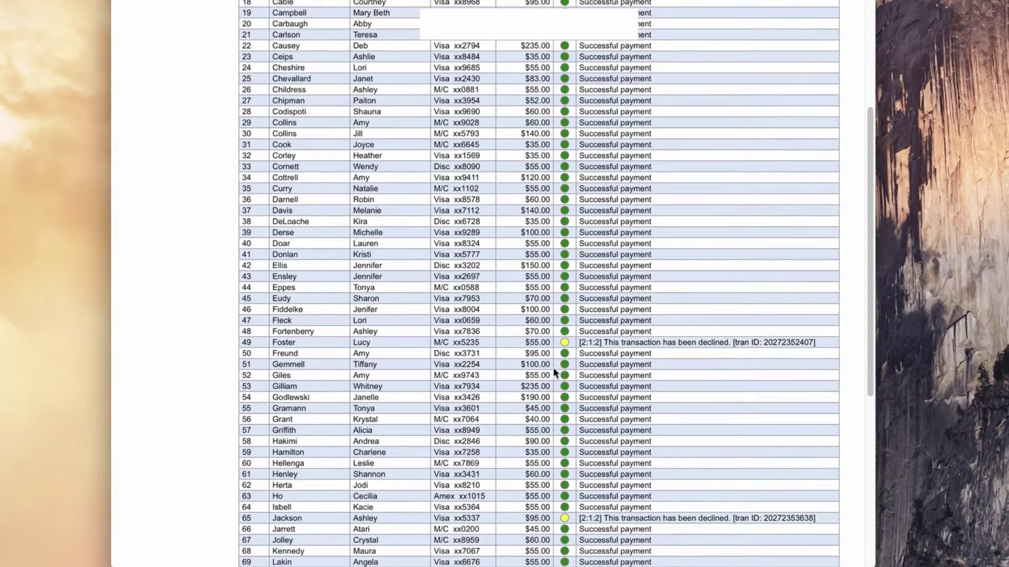
scroll(727, 348, down, 8)
scroll(727, 349, down, 3)
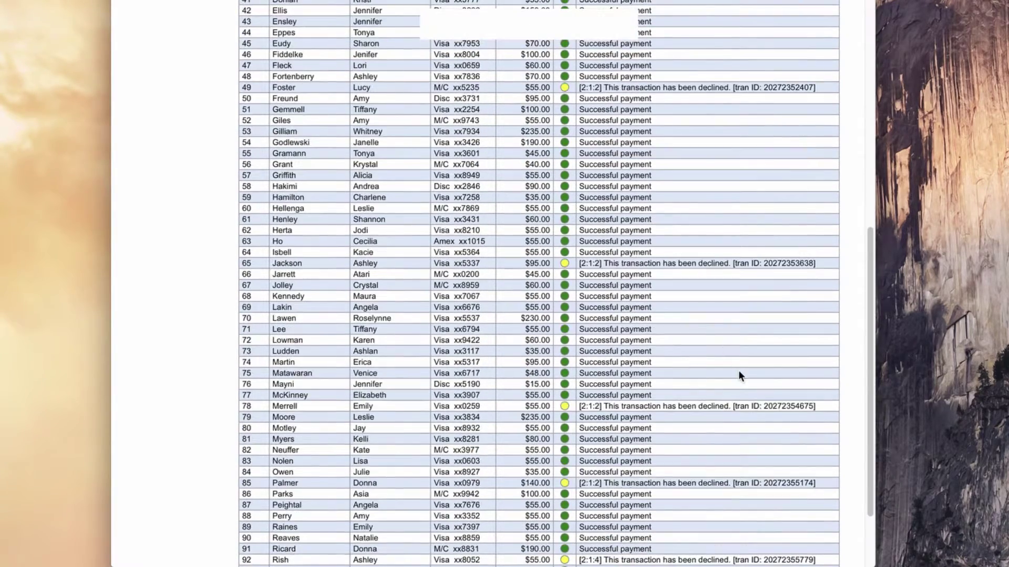
scroll(740, 358, down, 4)
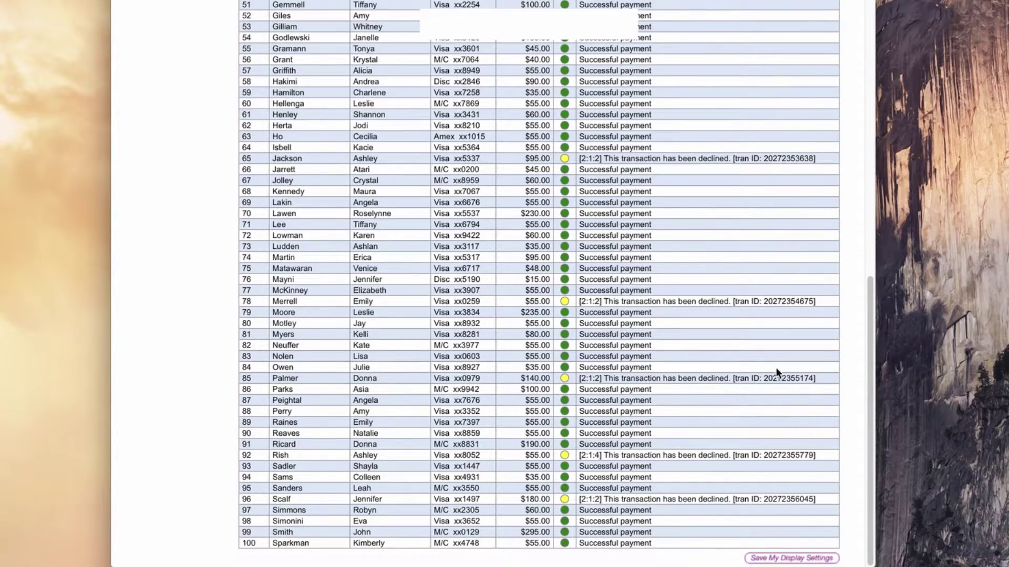
Step: Check the batch run's remaining transactions on the next page of results, and return to the Batch Payment Processing customer list
scroll(775, 367, up, 20)
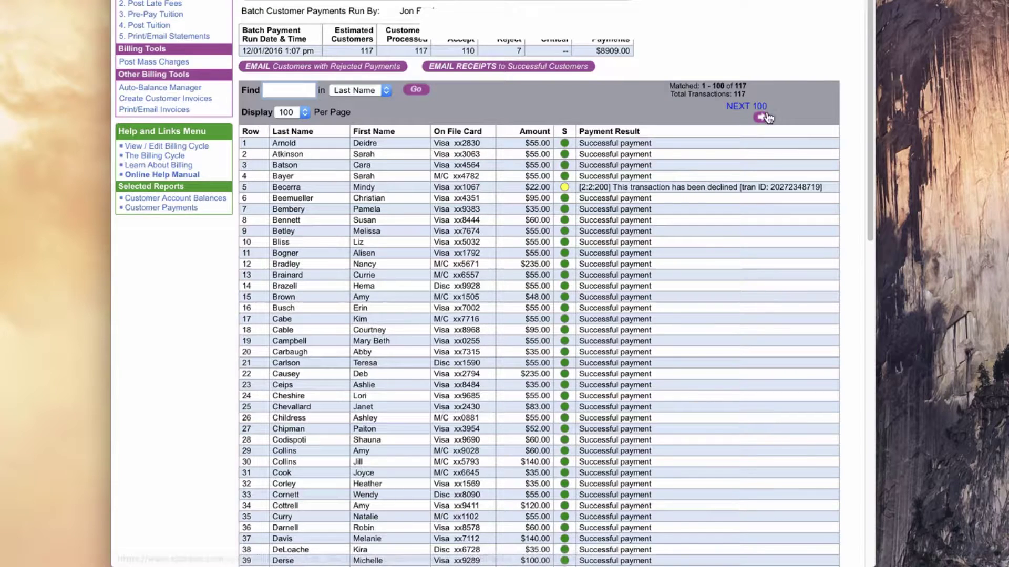
click(763, 117)
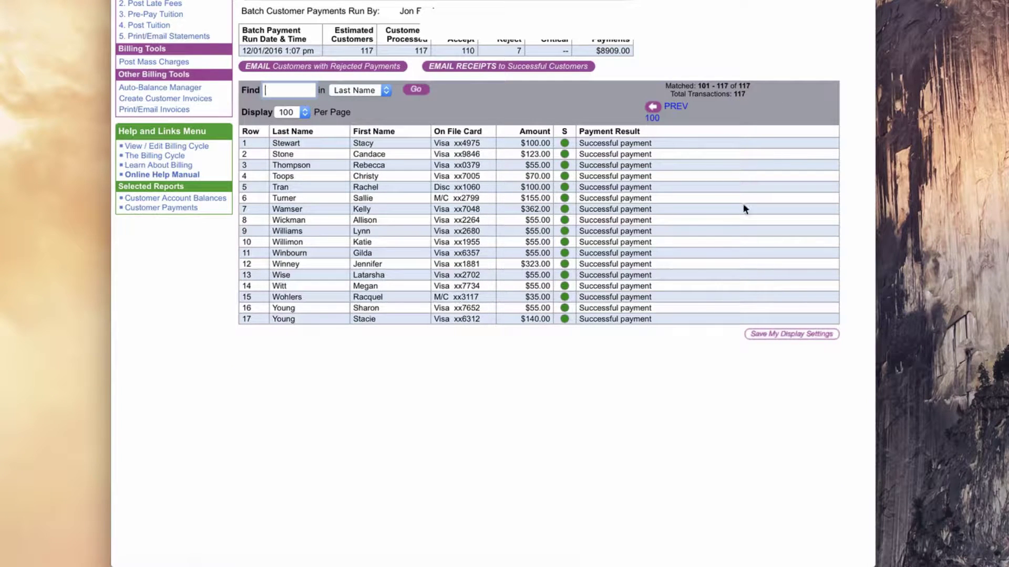
click(654, 109)
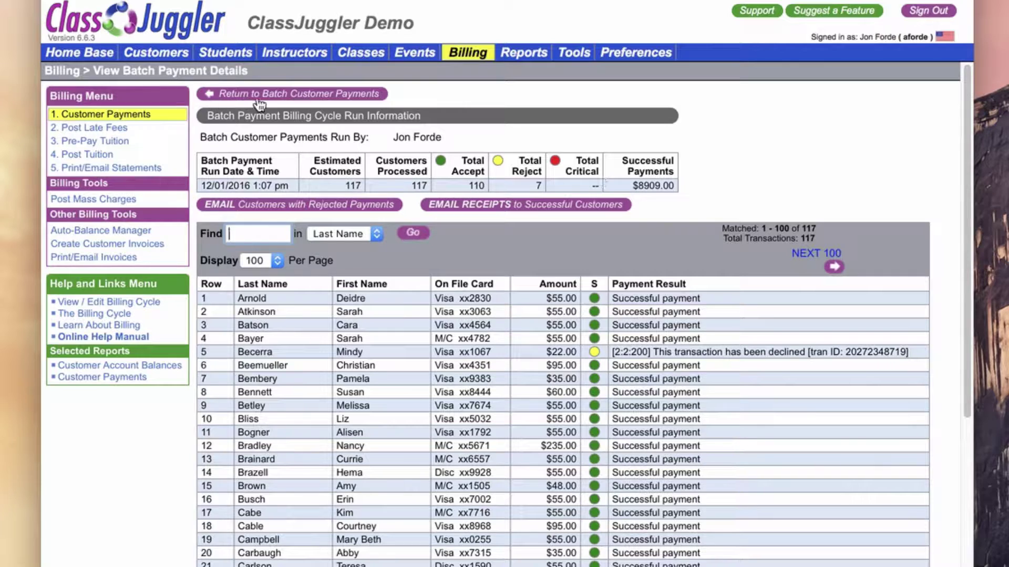
click(286, 98)
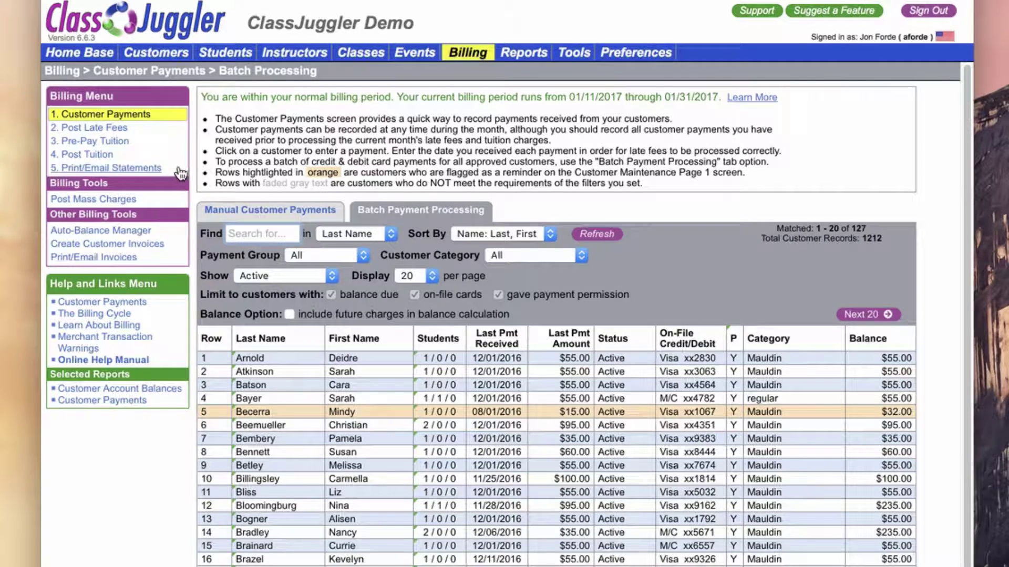
Step: Open the Print/Email Statements screen, compare the customer limit options, and limit the statements to customers with balances due
click(138, 173)
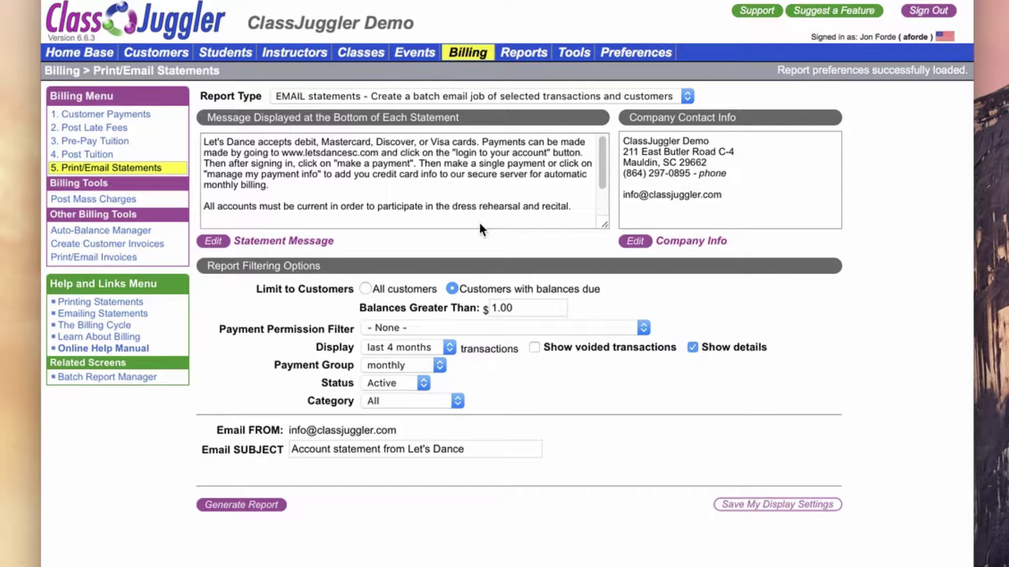
click(363, 289)
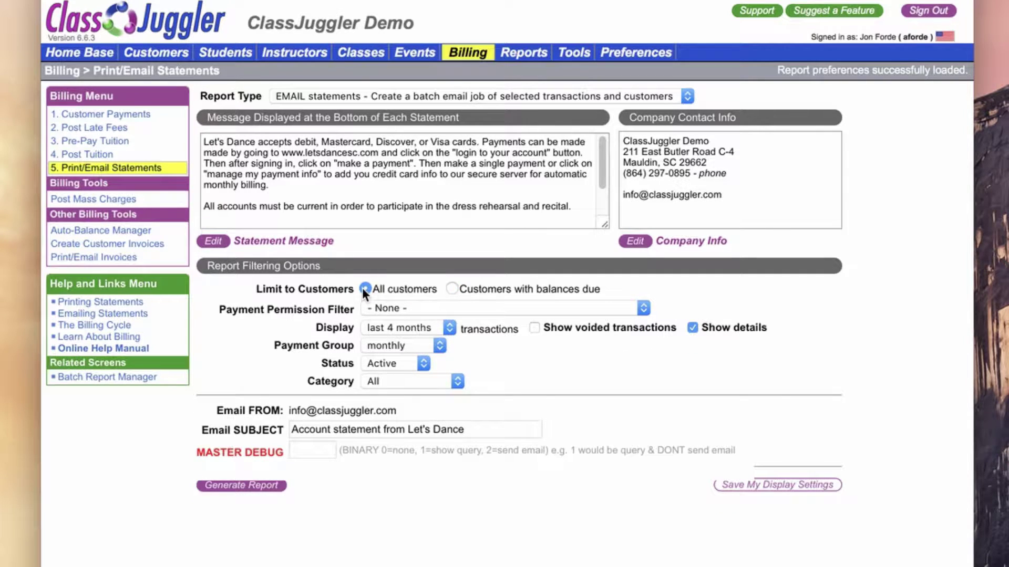
click(452, 285)
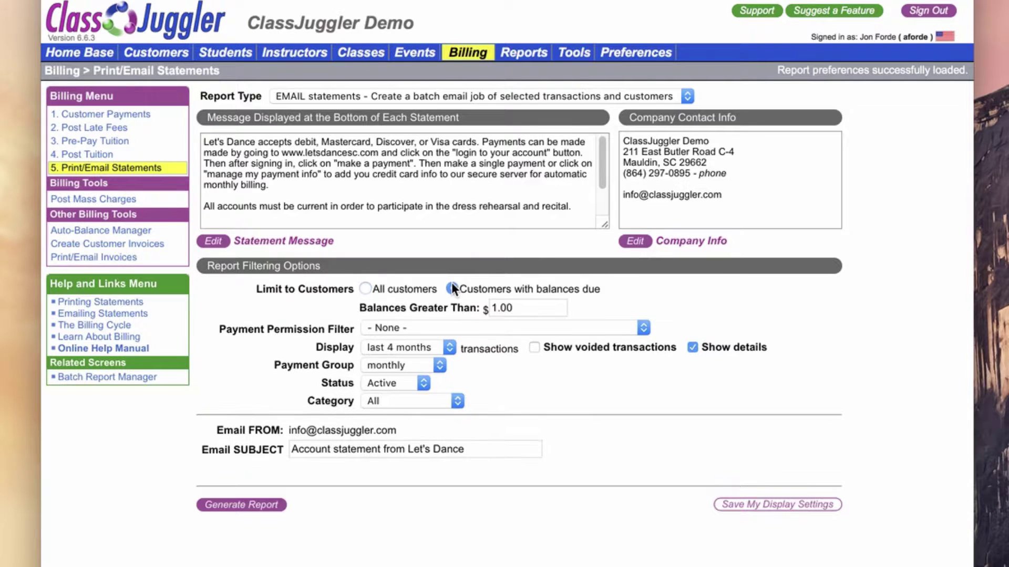